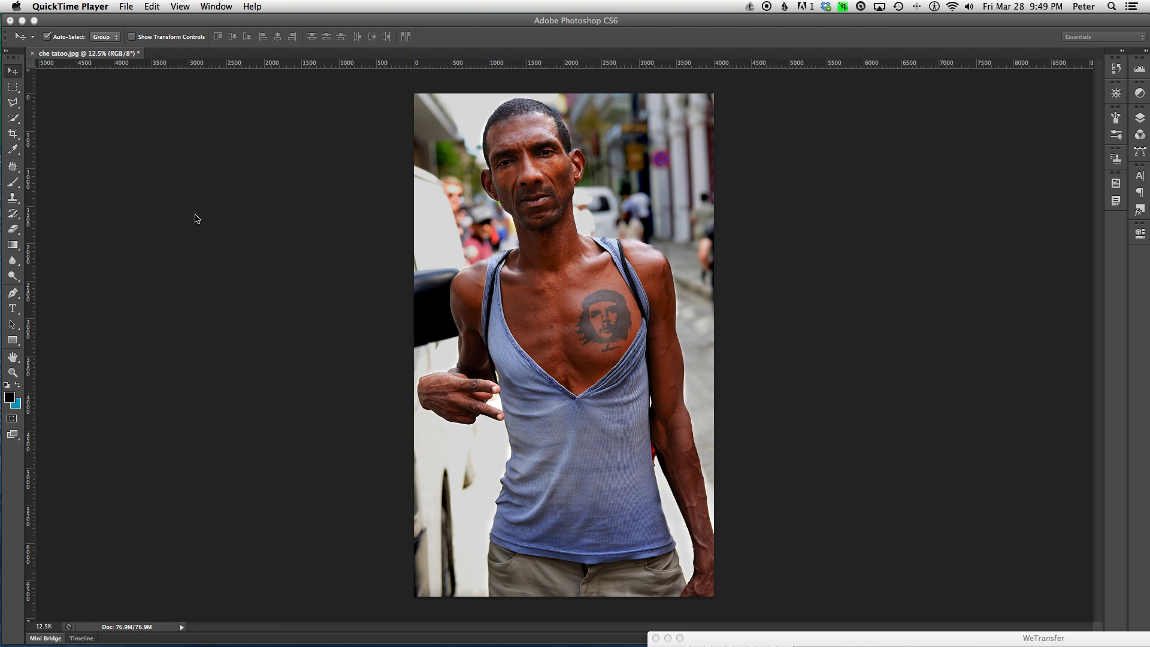
Launch Nik Viveza 2 on the portrait from the Nik Collection panel
left_click(252, 136)
left_click(284, 7)
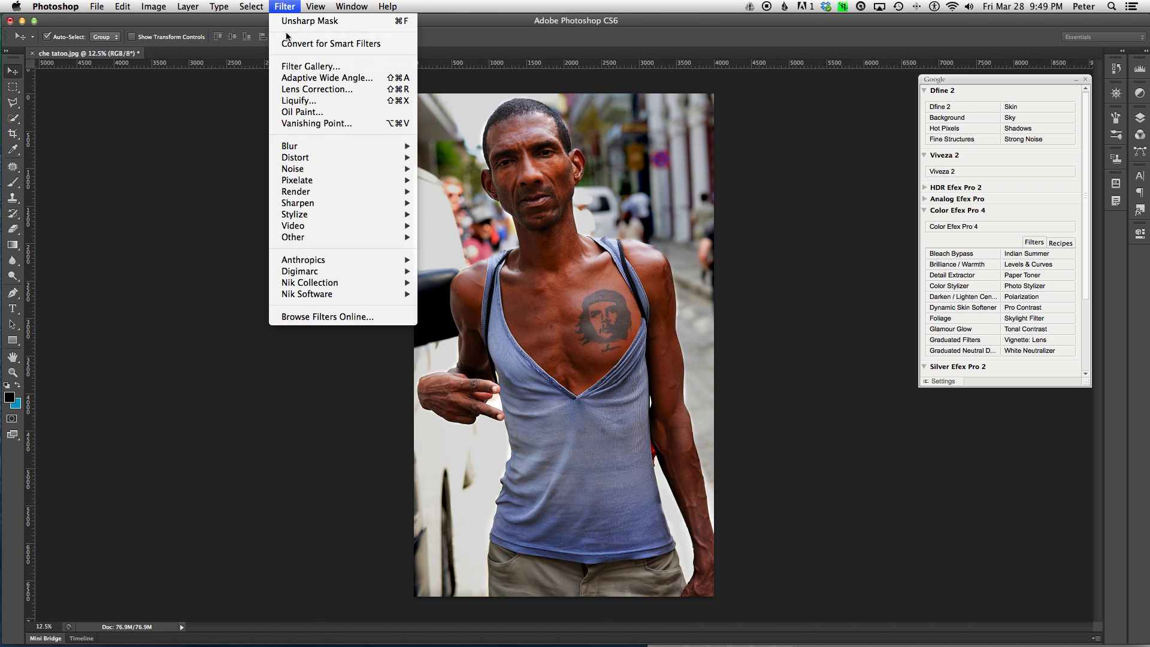
mouse_move(314, 285)
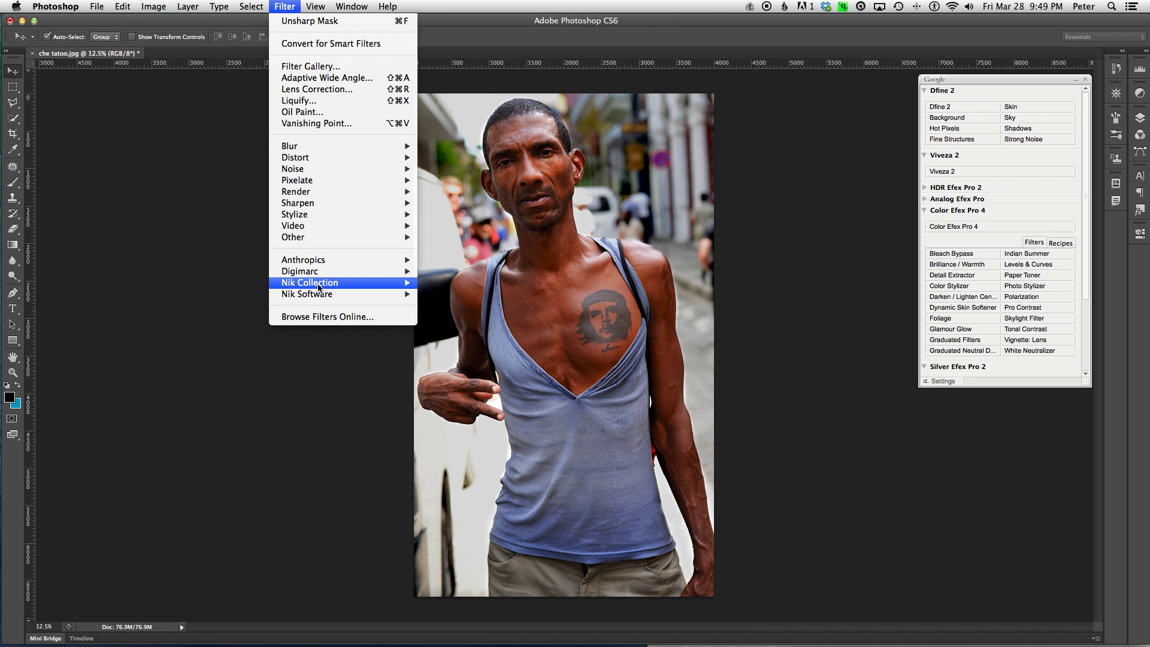
left_click(812, 376)
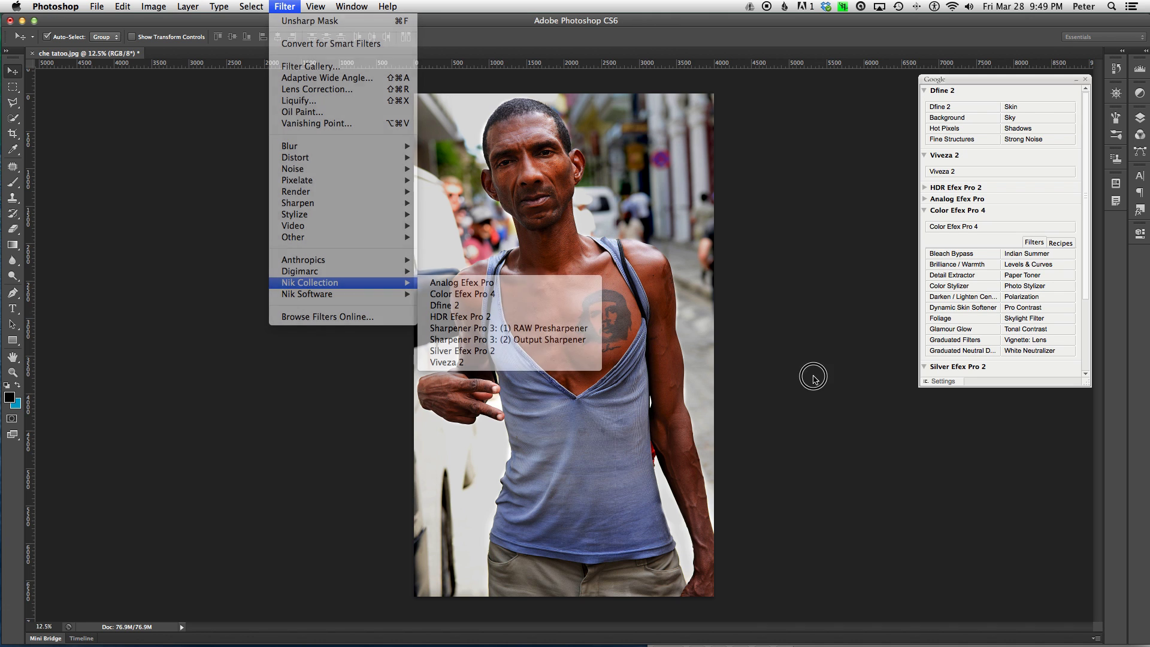
left_click_drag(1014, 82, 1011, 116)
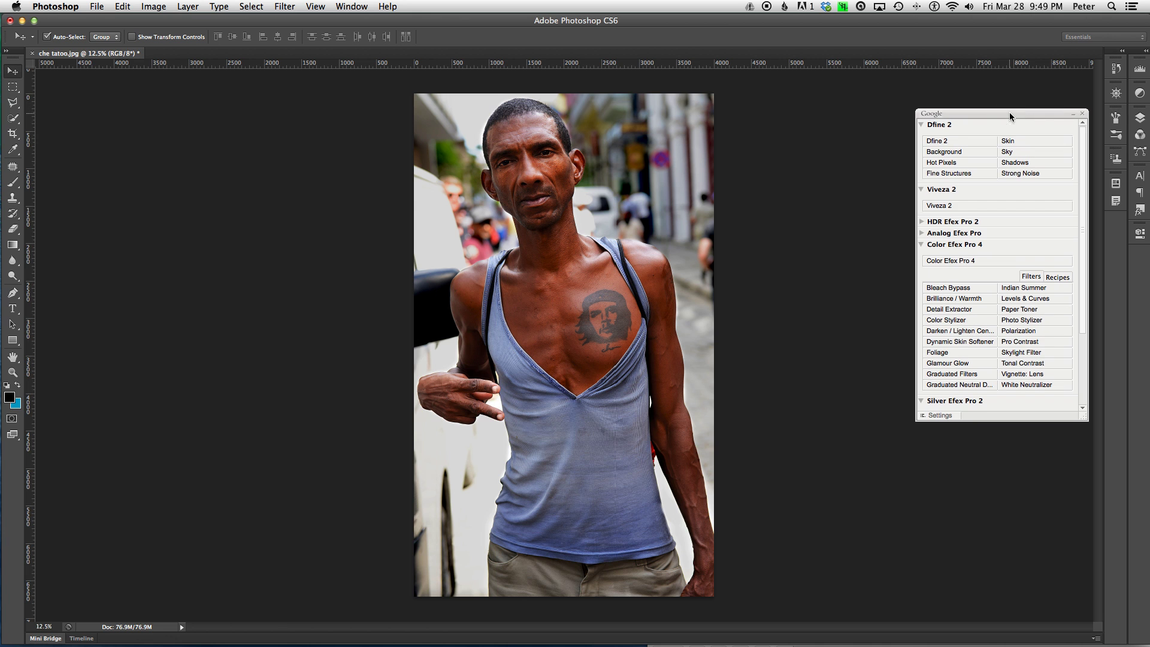
left_click(943, 205)
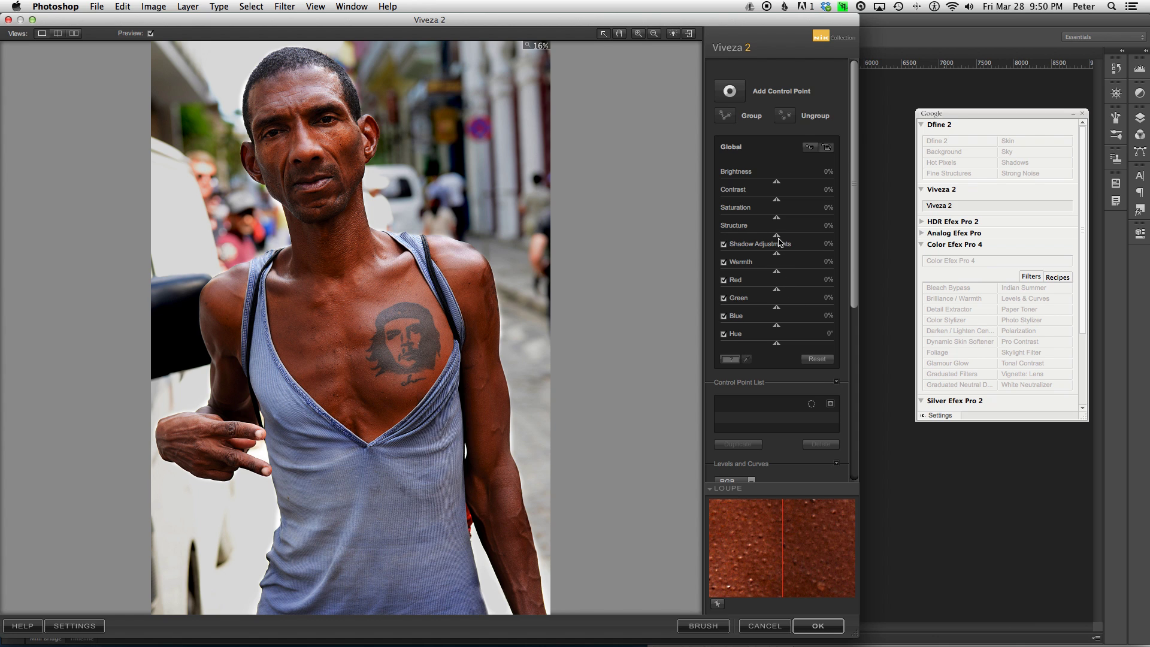
Raise the global Structure to 25% and compare the result with the original via Preview
left_click_drag(777, 235, 793, 240)
left_click(151, 34)
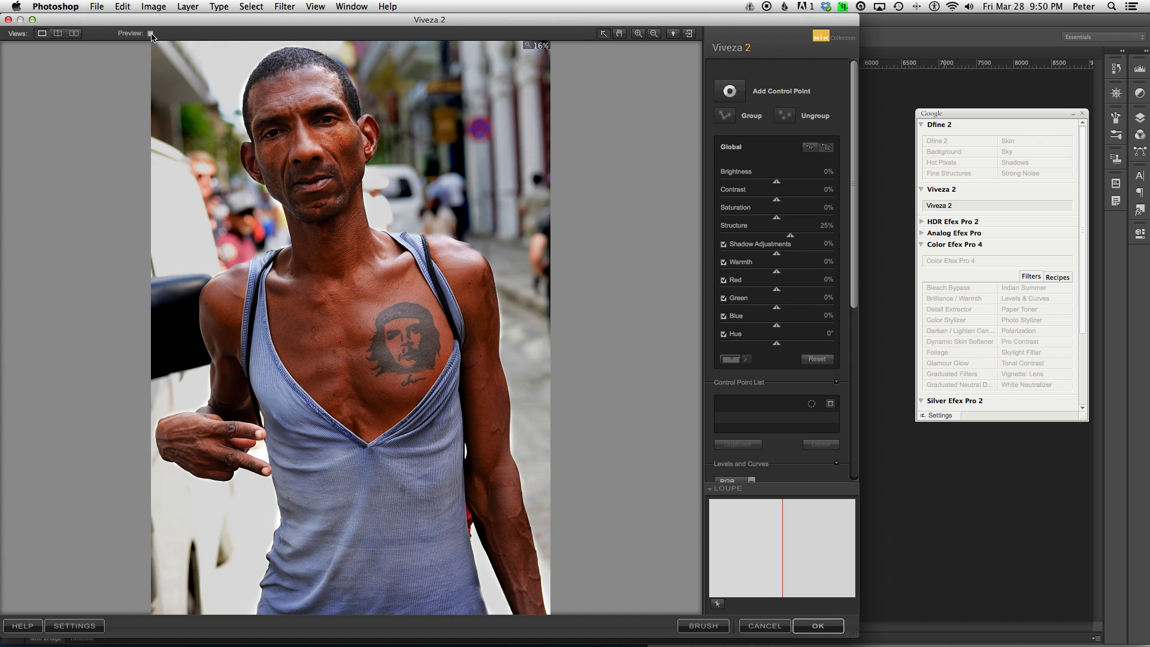
left_click(150, 34)
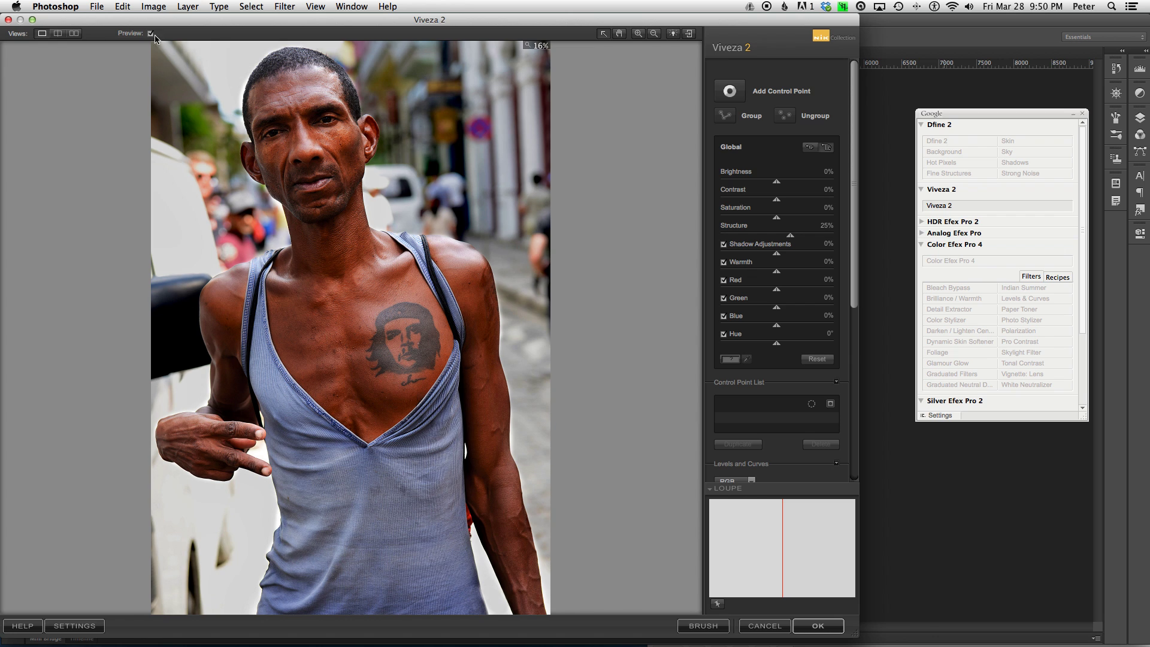
left_click(730, 93)
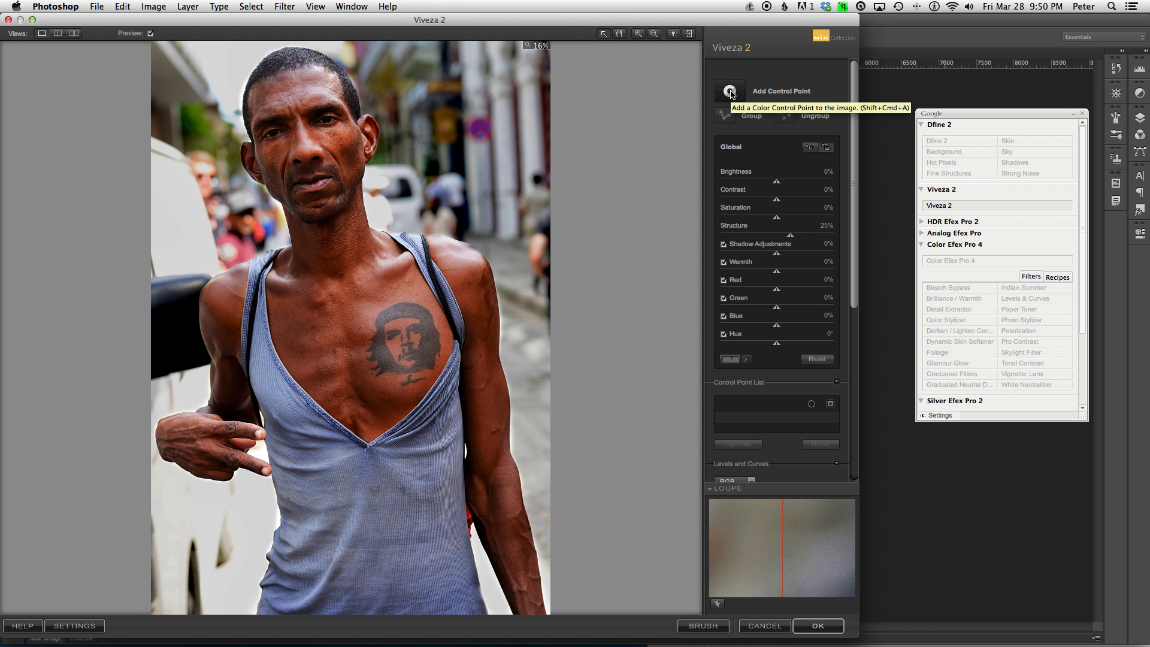
Place a control point on the man's cheek at about 17% size with Brightness 15%
left_click(731, 93)
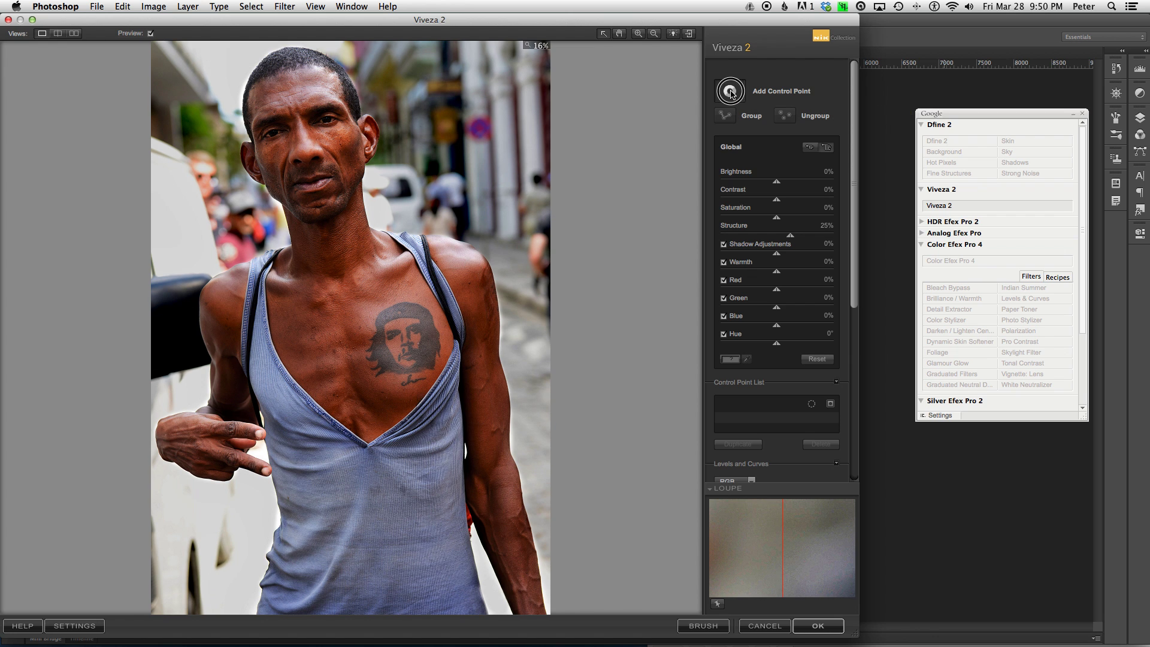
left_click(276, 153)
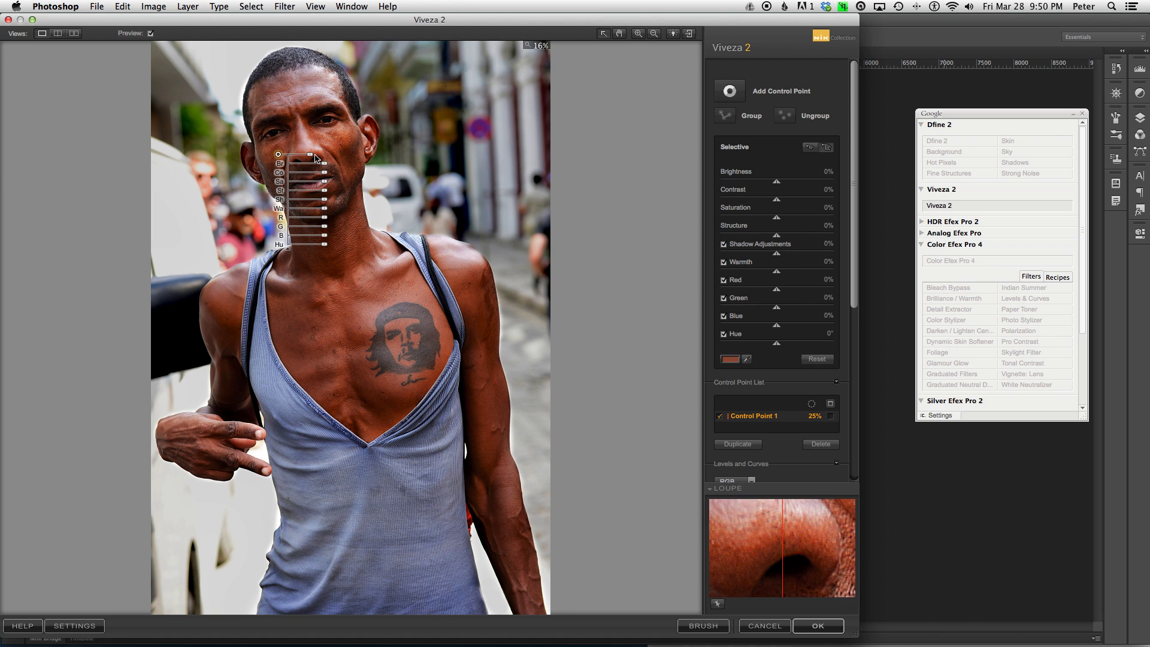
left_click_drag(310, 155, 305, 158)
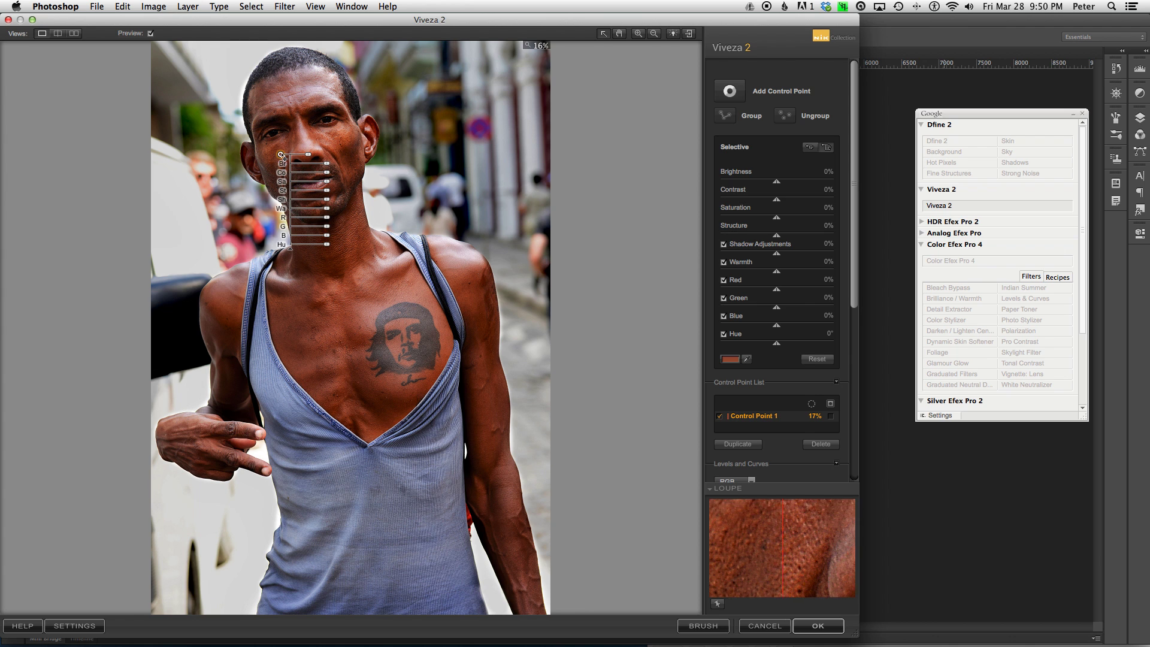
left_click_drag(281, 156, 279, 153)
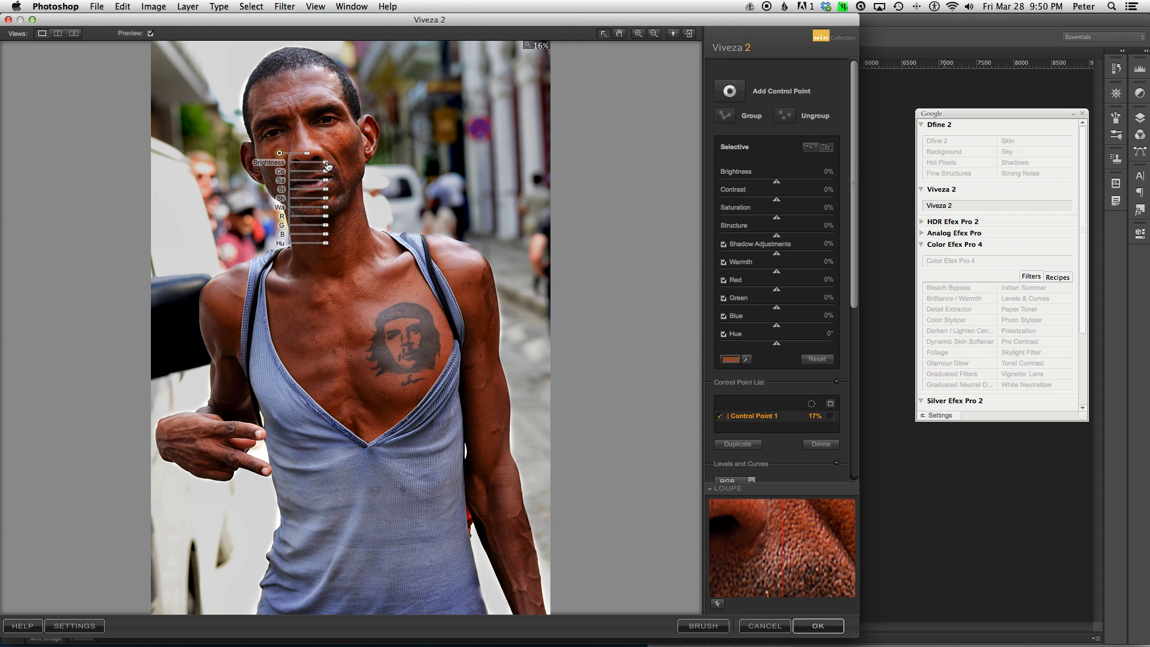
left_click_drag(328, 167, 333, 167)
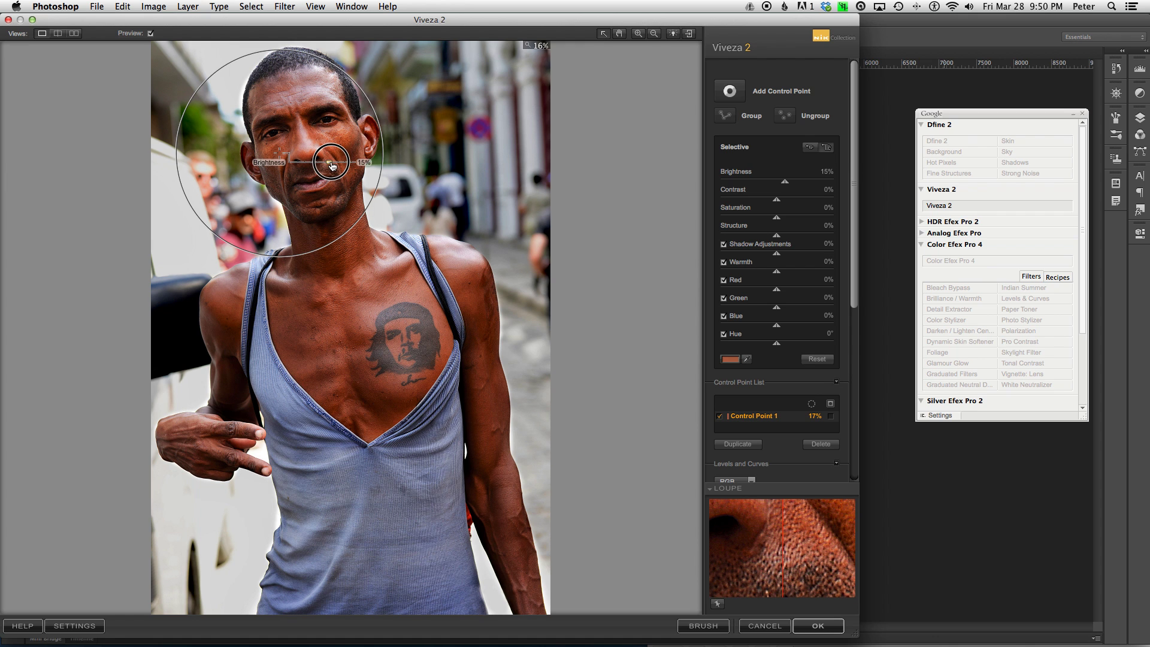
left_click_drag(332, 166, 332, 166)
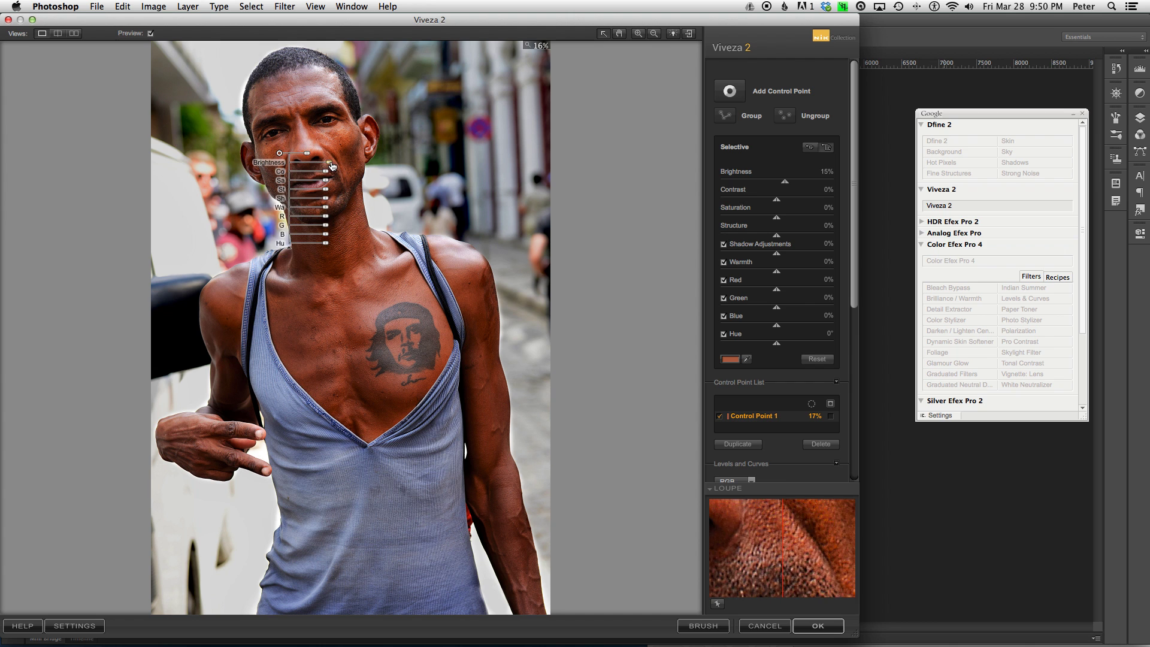
left_click(729, 91)
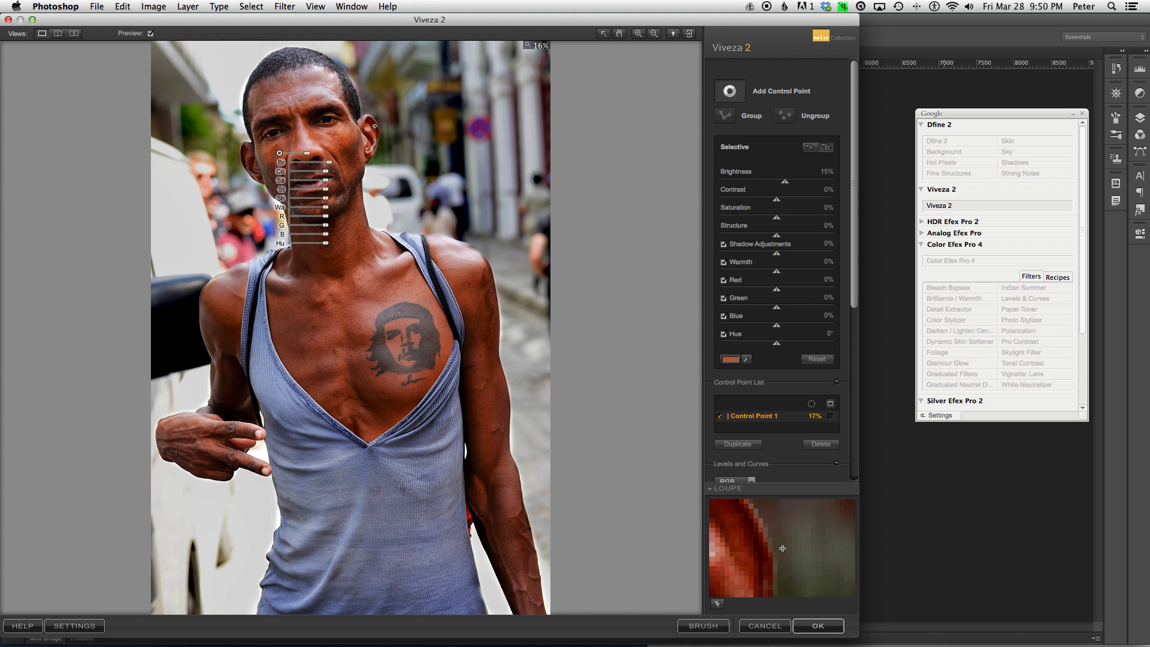
Put 5%-size control points with Brightness 24% on both eyes, then apply Viveza to the portrait
left_click(317, 117)
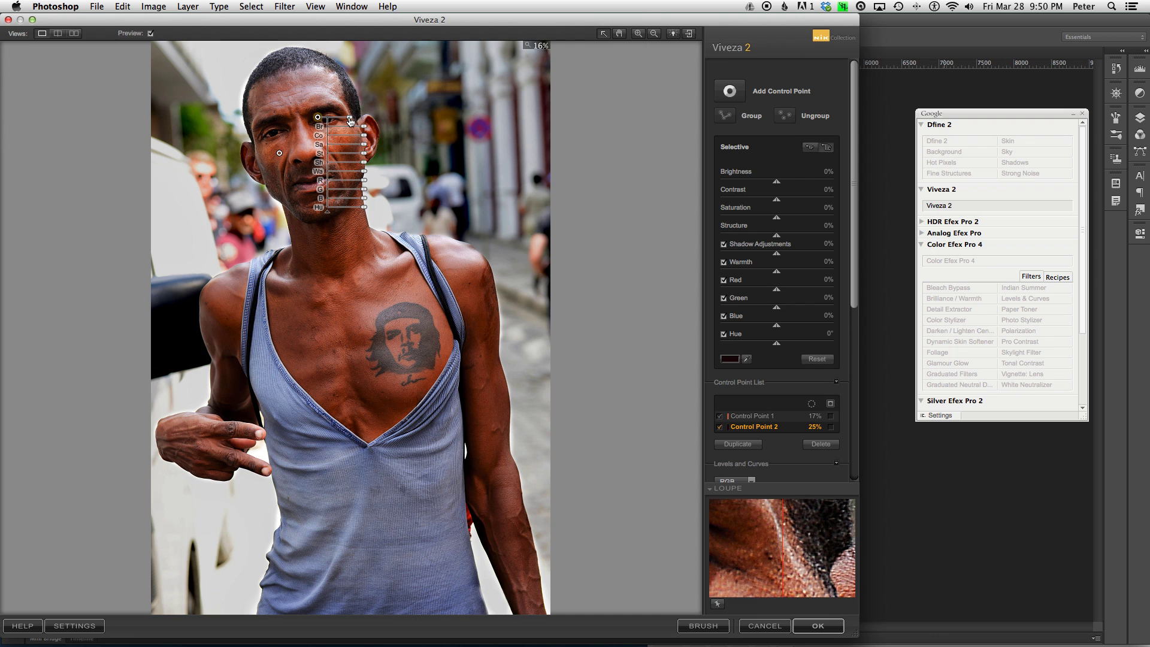
left_click_drag(349, 122, 372, 130)
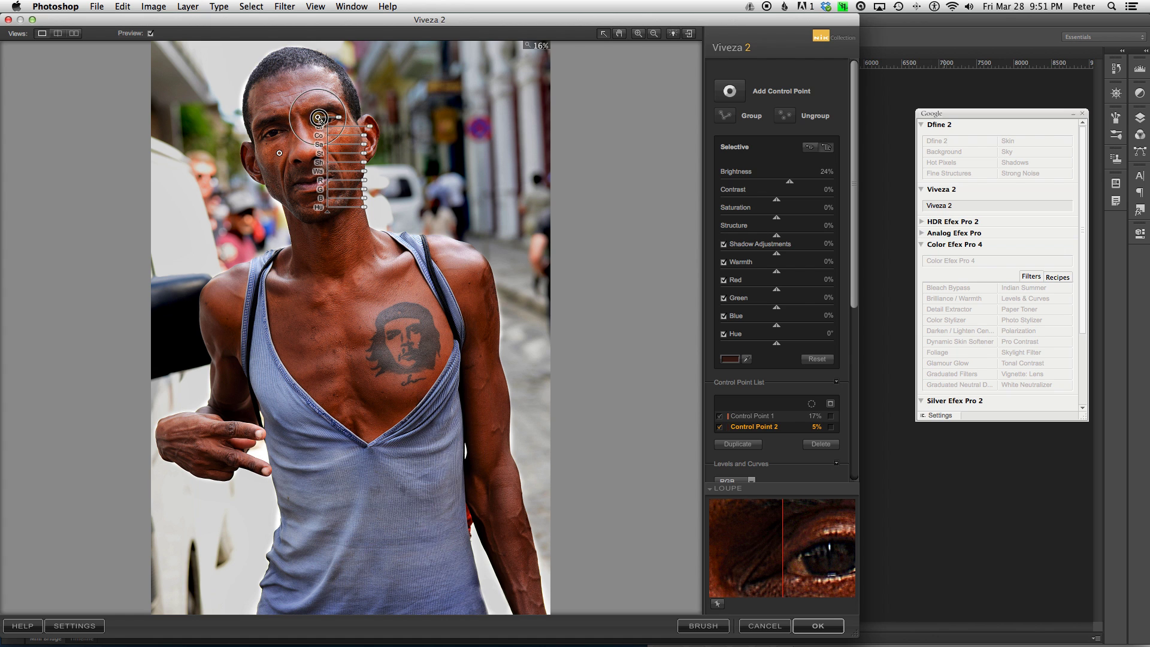
mouse_move(321, 121)
left_mouse_down()
mouse_move(271, 129)
mouse_move(276, 138)
mouse_move(330, 122)
left_mouse_up()
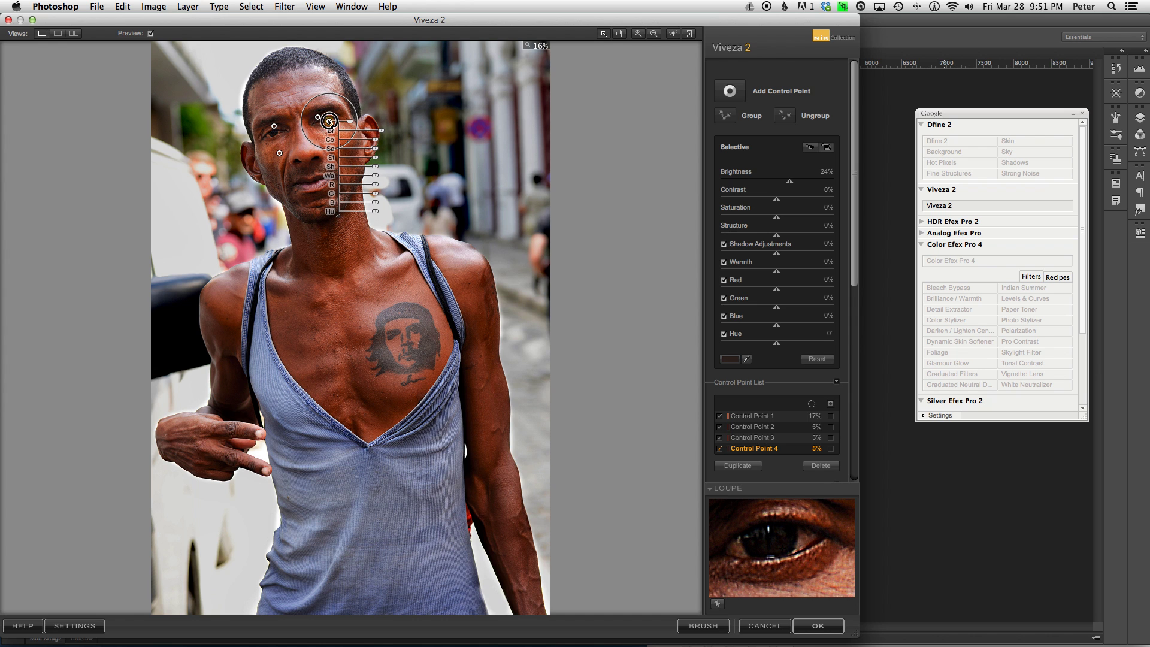
left_click_drag(329, 122, 329, 123)
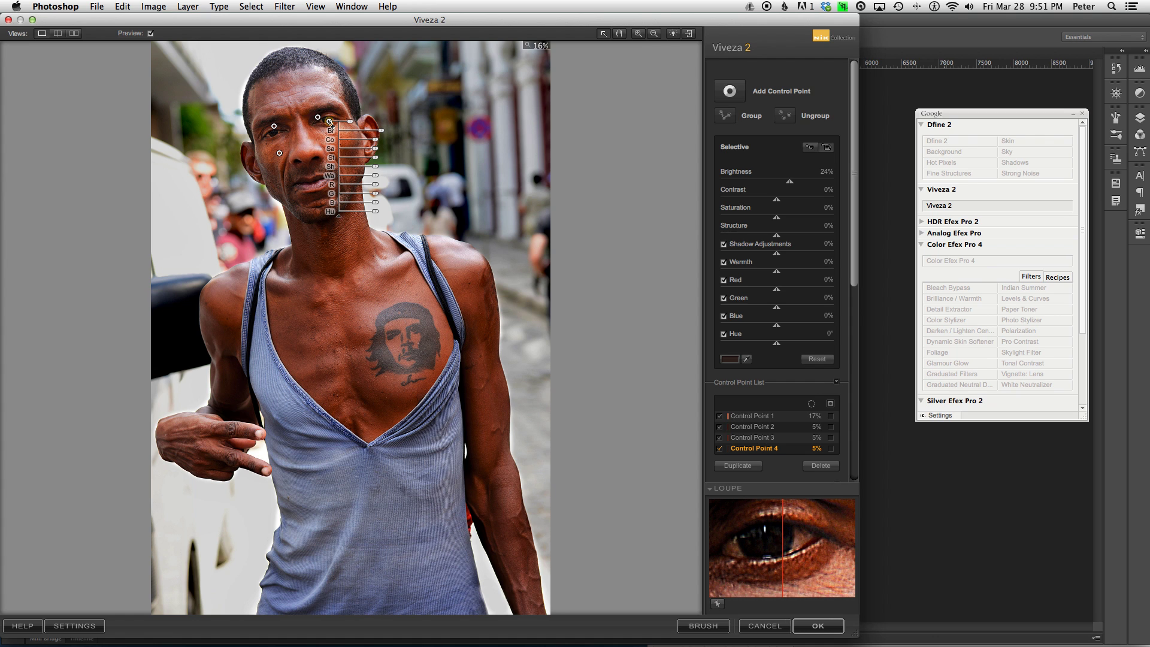
left_click_drag(330, 123, 280, 131)
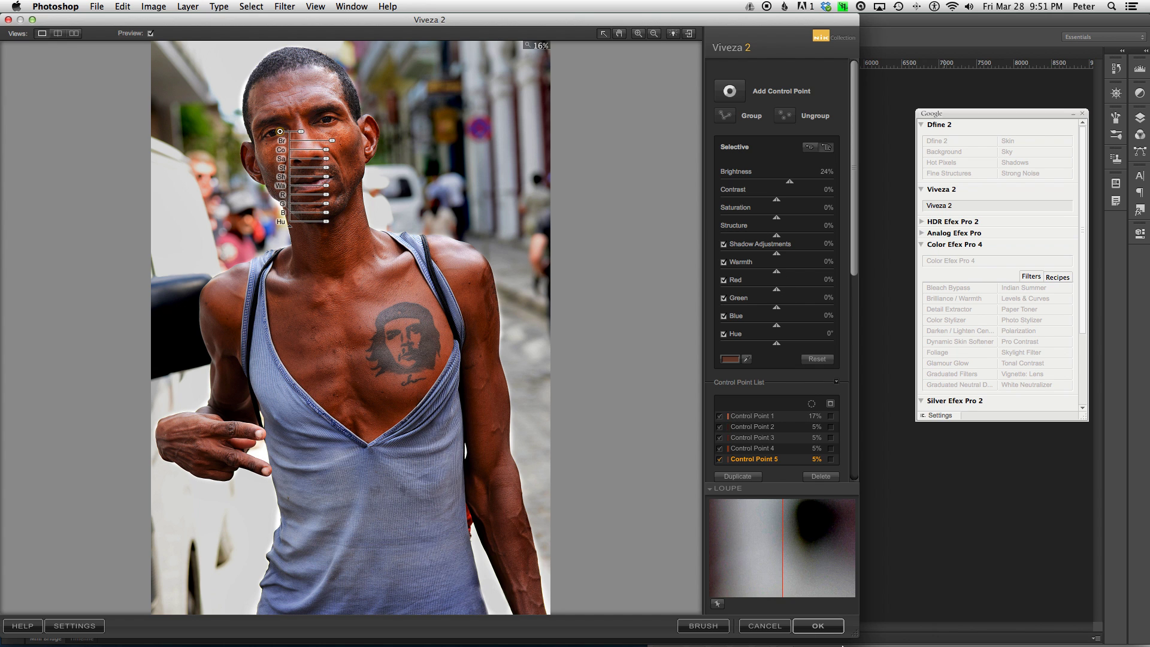
left_click(817, 626)
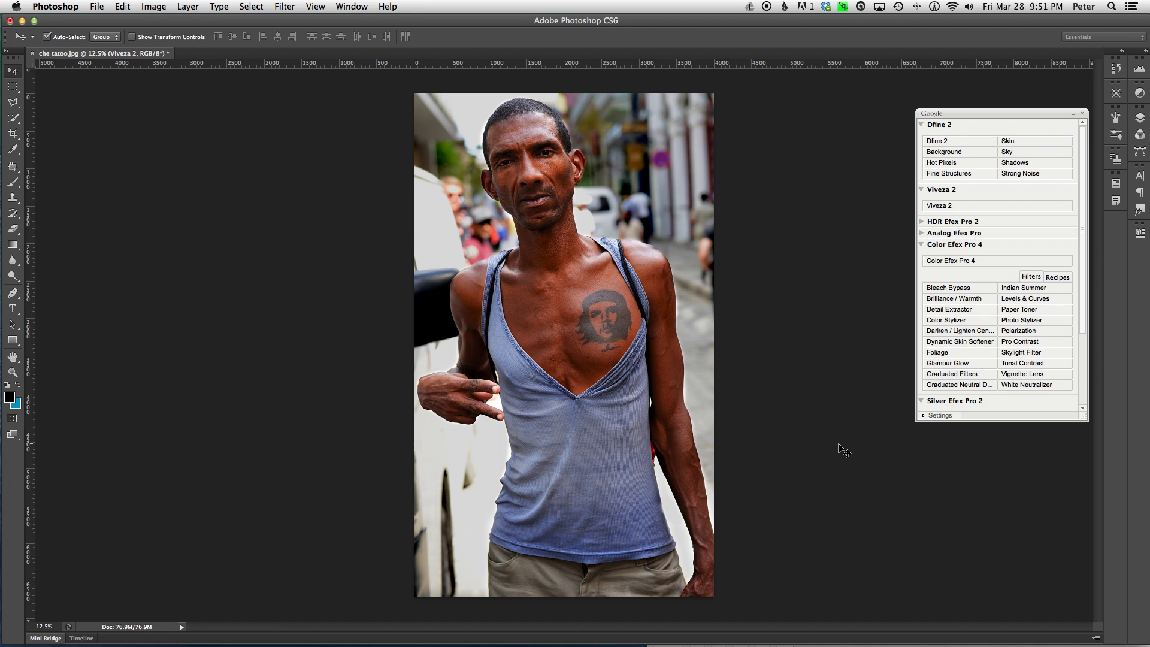
Delete the Viveza 2 layer and float the Nik Collection launcher as a wider panel
left_click(1140, 119)
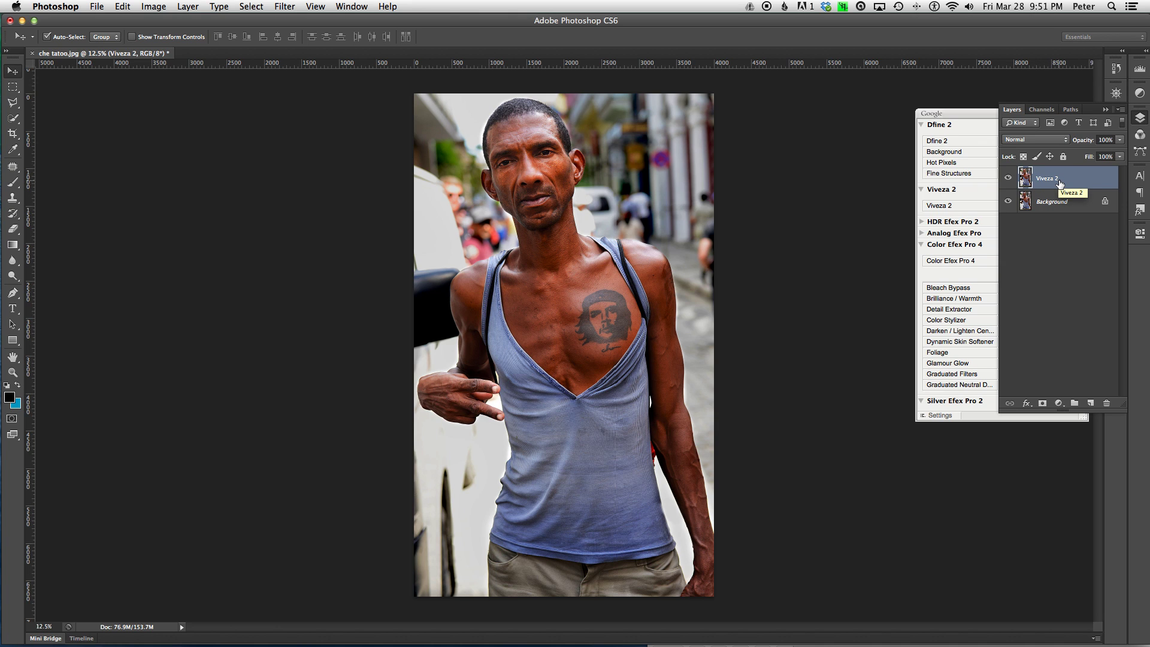
key("Delete")
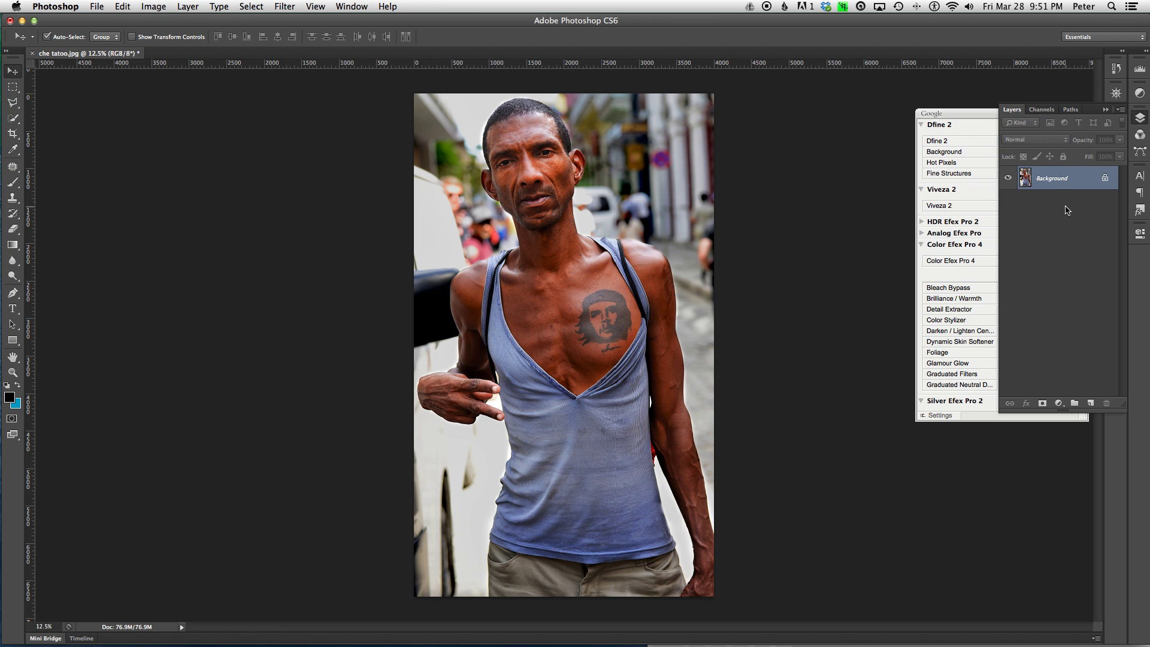
left_click_drag(979, 114, 840, 112)
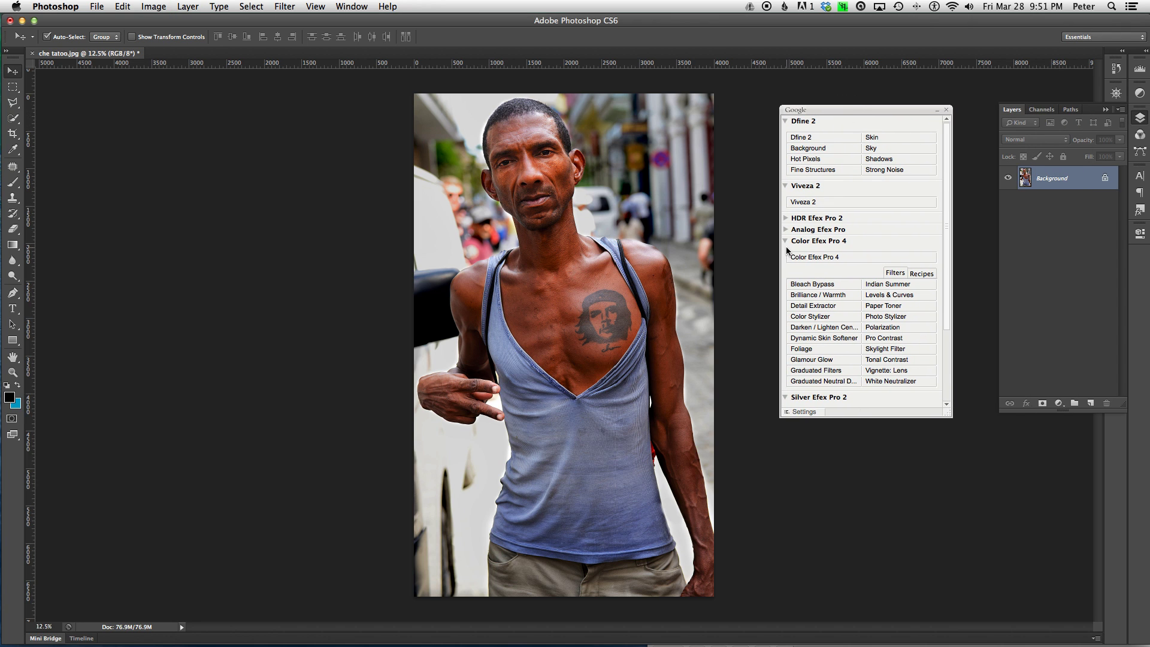
Launch Color Efex Pro 4 on the portrait, browse all filters, then return to Favorites
left_click(835, 259)
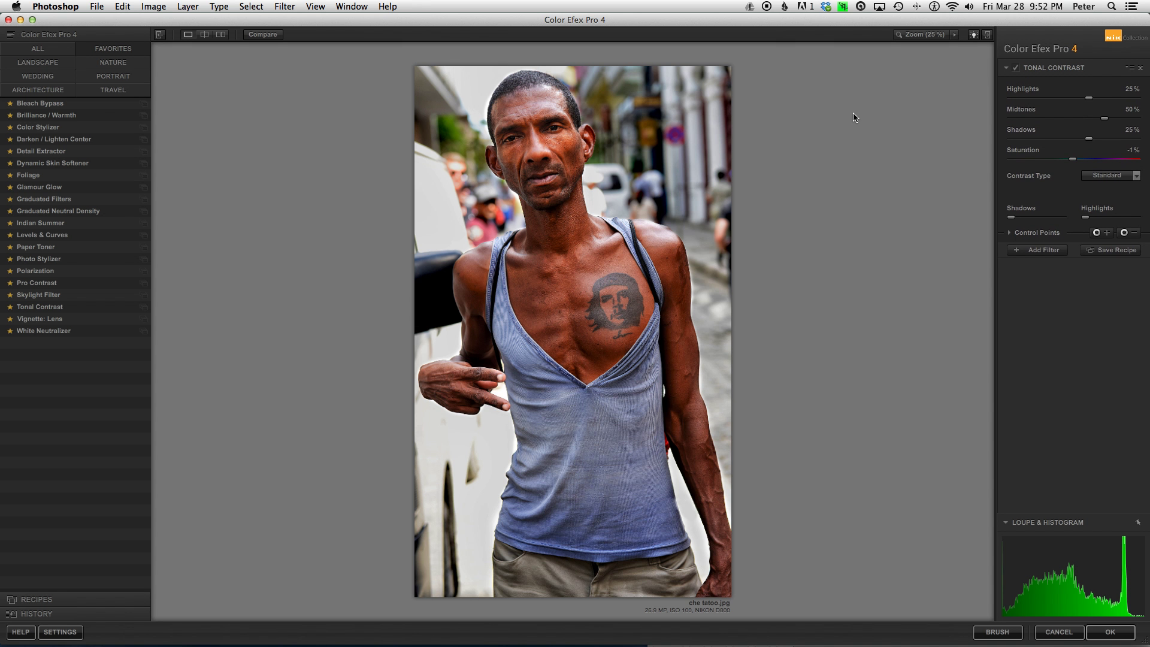
left_click(57, 50)
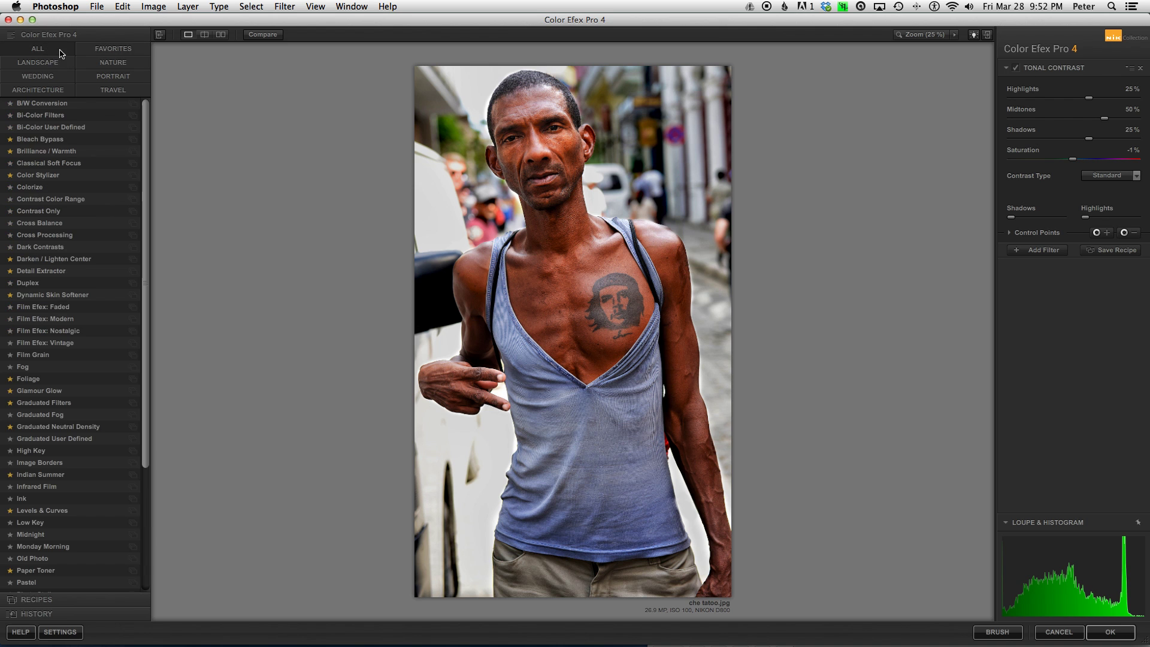
scroll(60, 180, "down", 6)
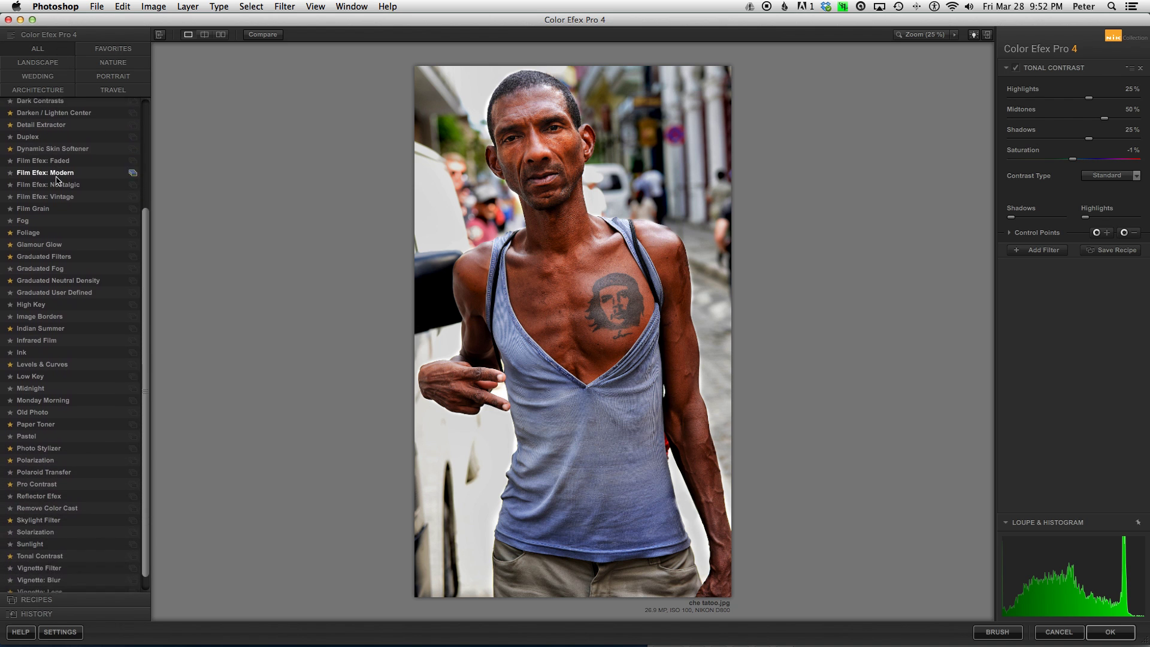
scroll(58, 181, "up", 6)
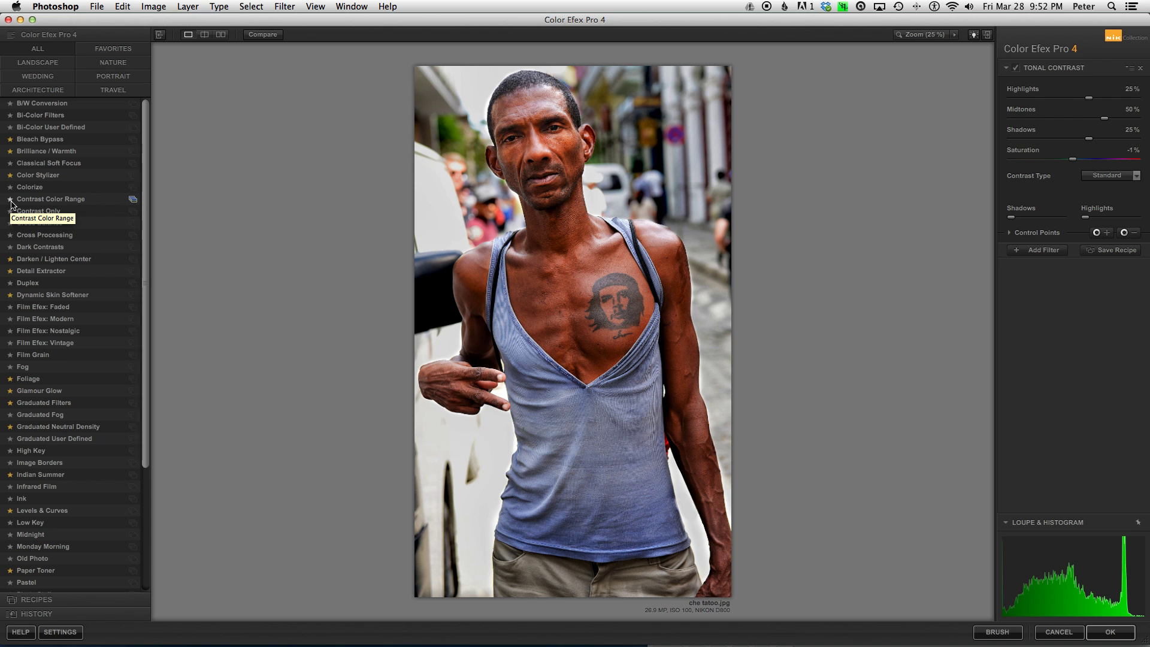
left_click(105, 50)
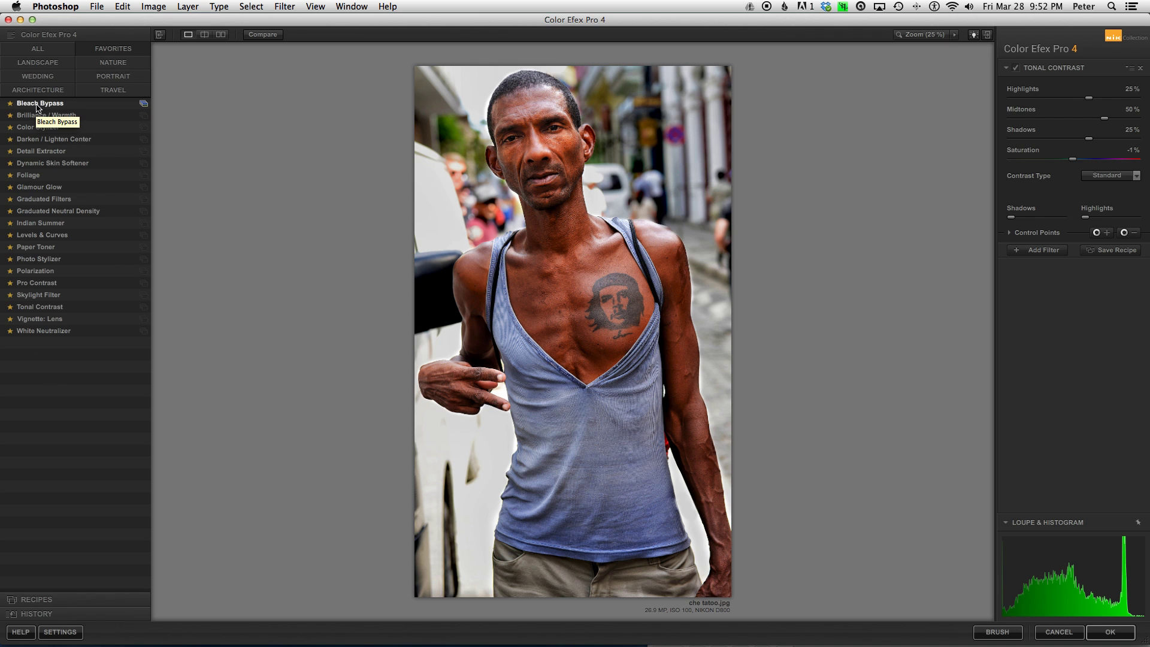
Apply Bleach Bypass preset 01 - Normal with Saturation -8%, Contrast 20%, Local Contrast 25%
left_click(144, 105)
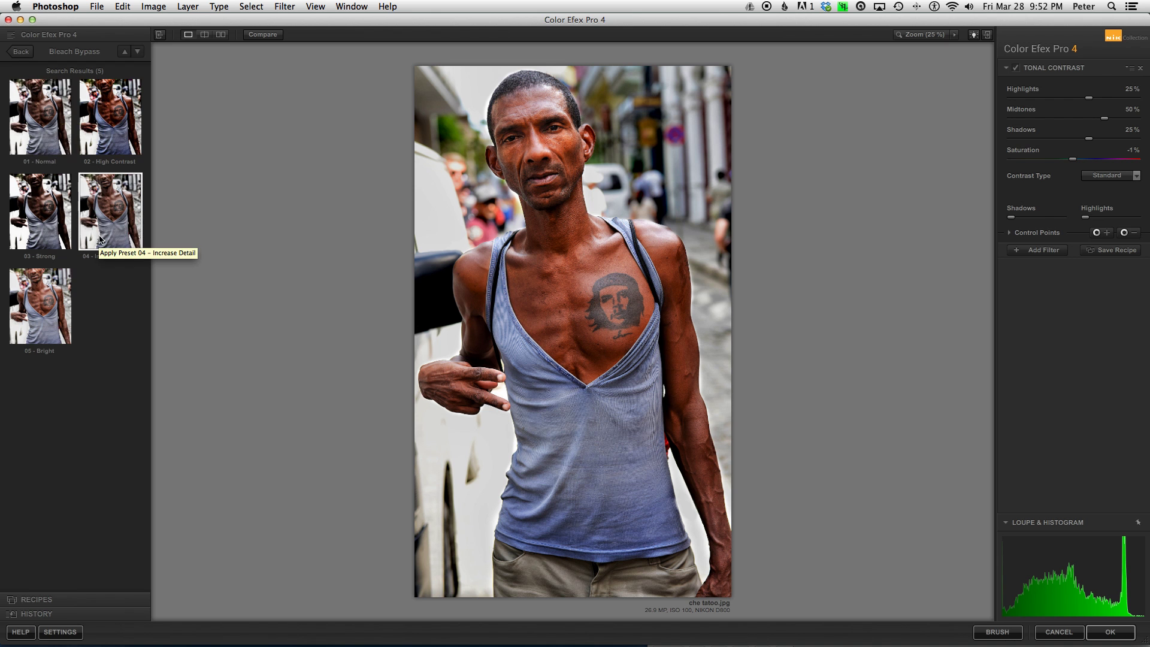
left_click(62, 126)
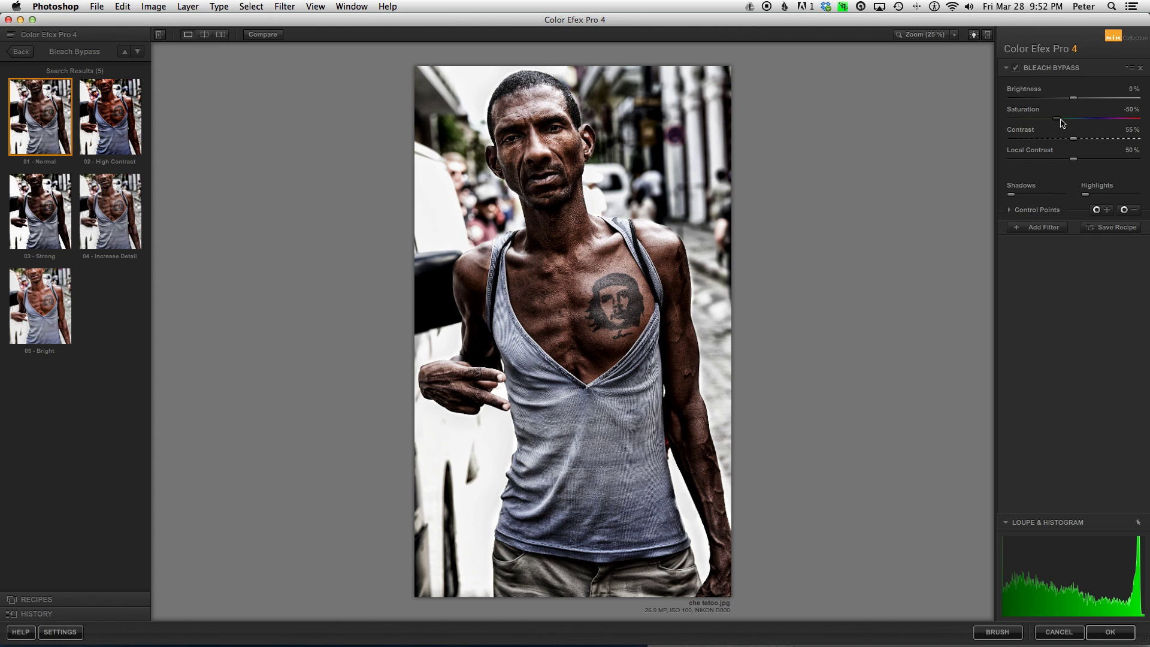
left_click_drag(1058, 122, 1108, 122)
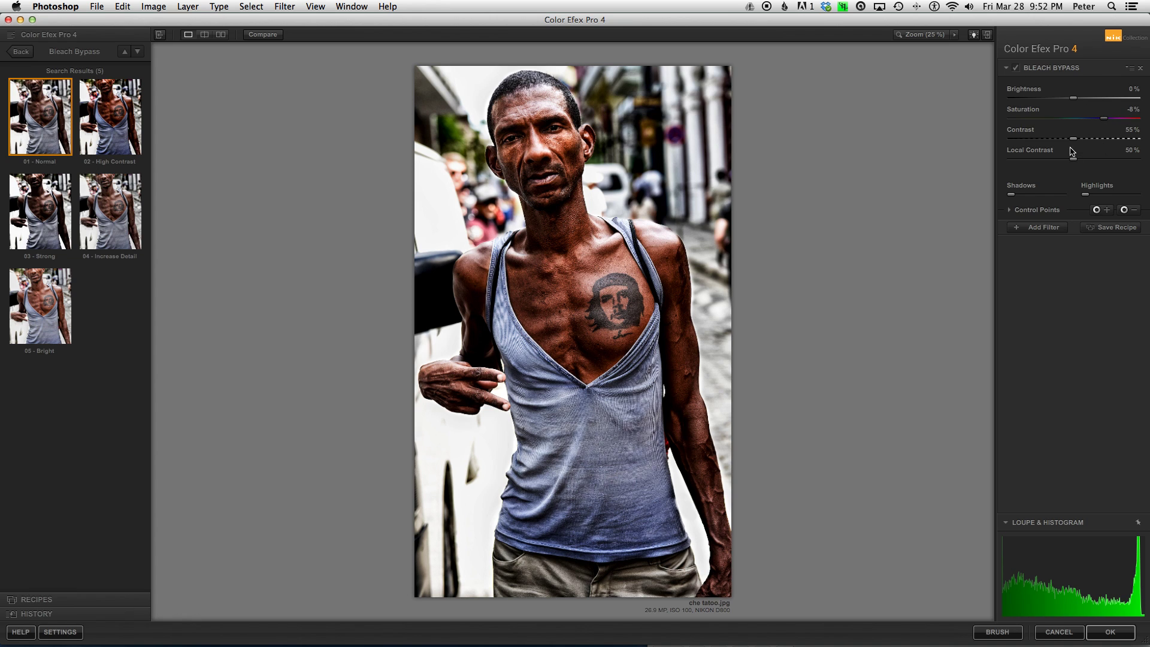
left_click_drag(1073, 141, 944, 141)
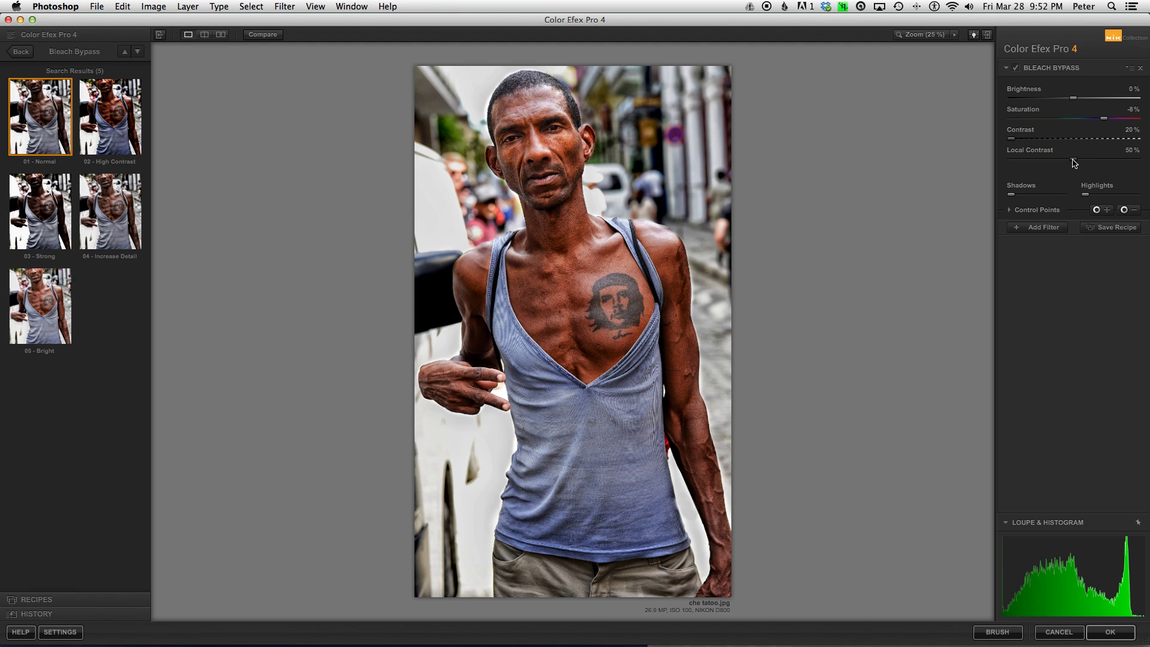
left_click_drag(1073, 161, 1043, 165)
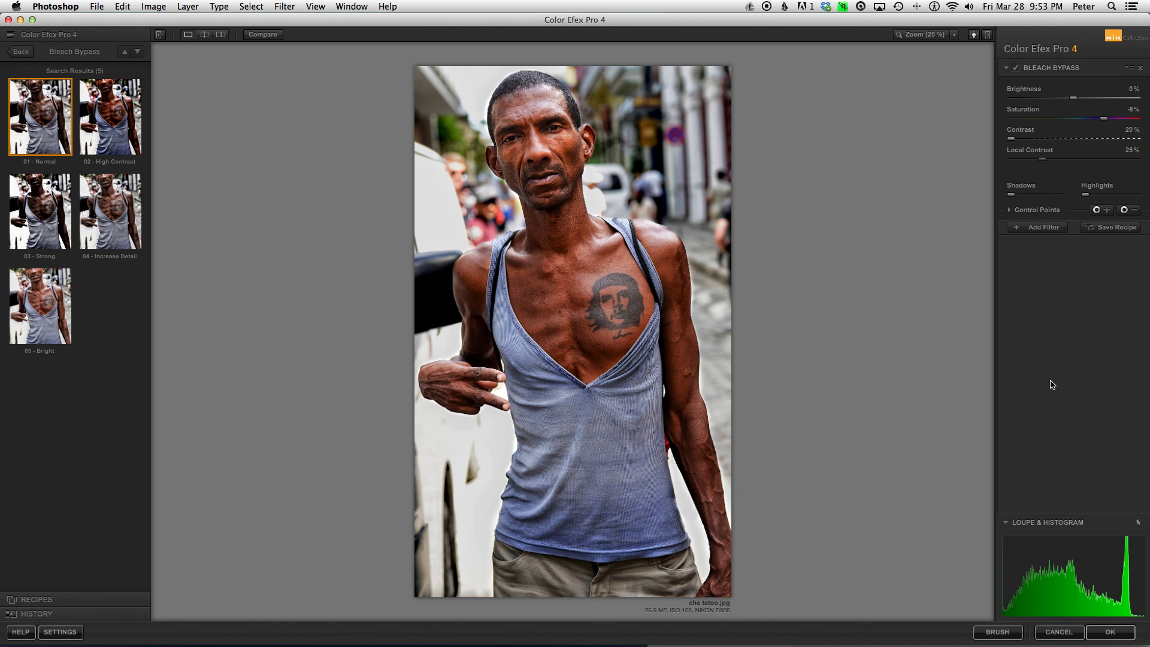
Compare with the original, then return the Bleach Bypass result to Photoshop and merge it
left_click(274, 38)
left_click(1109, 632)
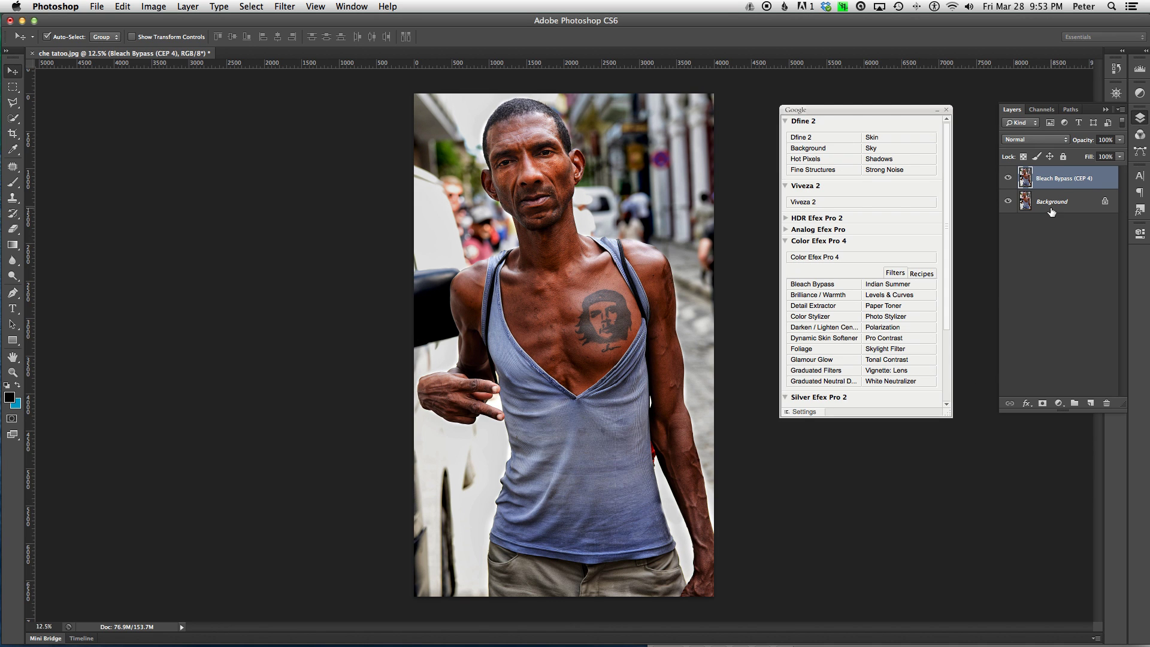
key("super+e")
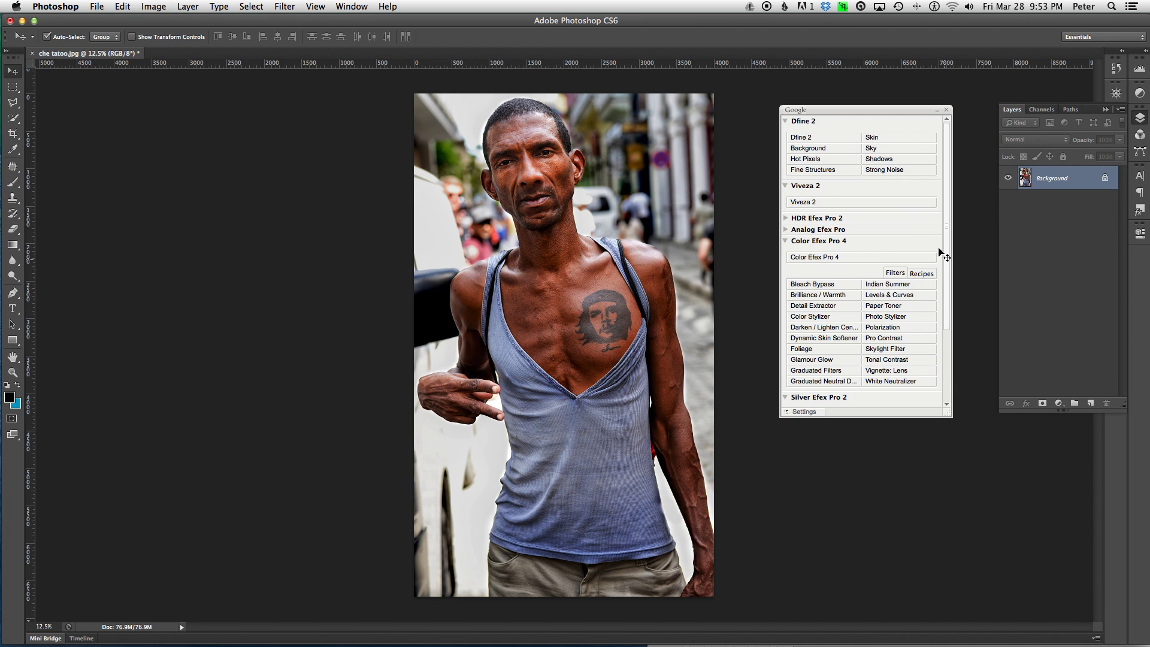
Scroll the Nik panel and launch Silver Efex Pro 2 on the portrait
left_click_drag(943, 245, 950, 400)
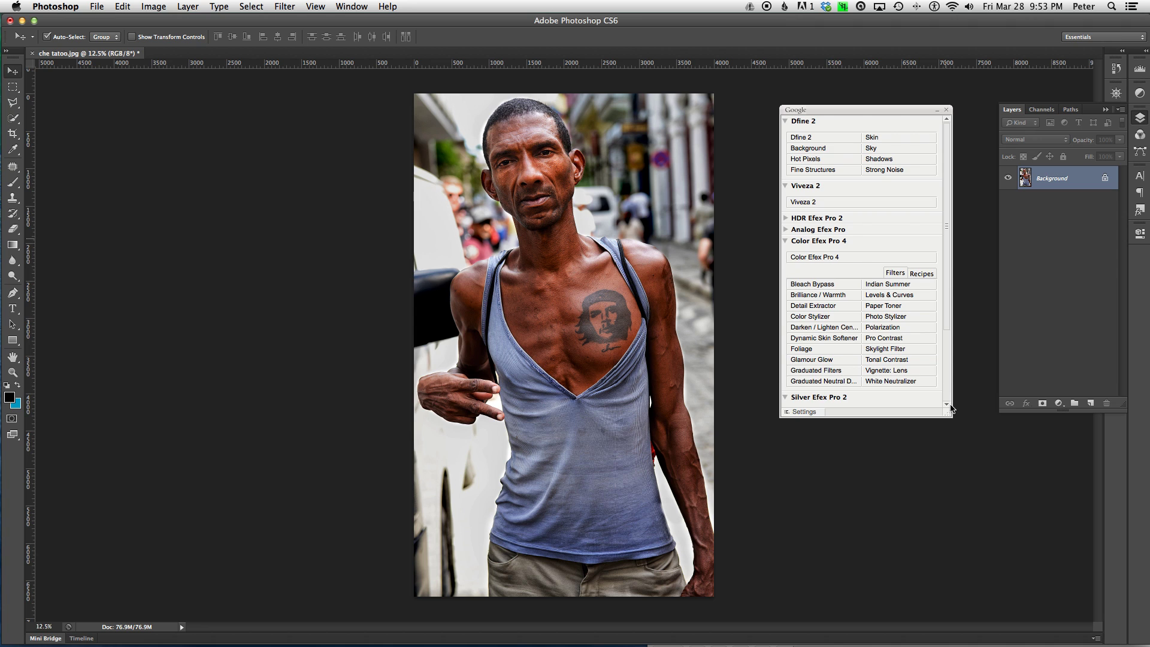
scroll(950, 408, "down", 3)
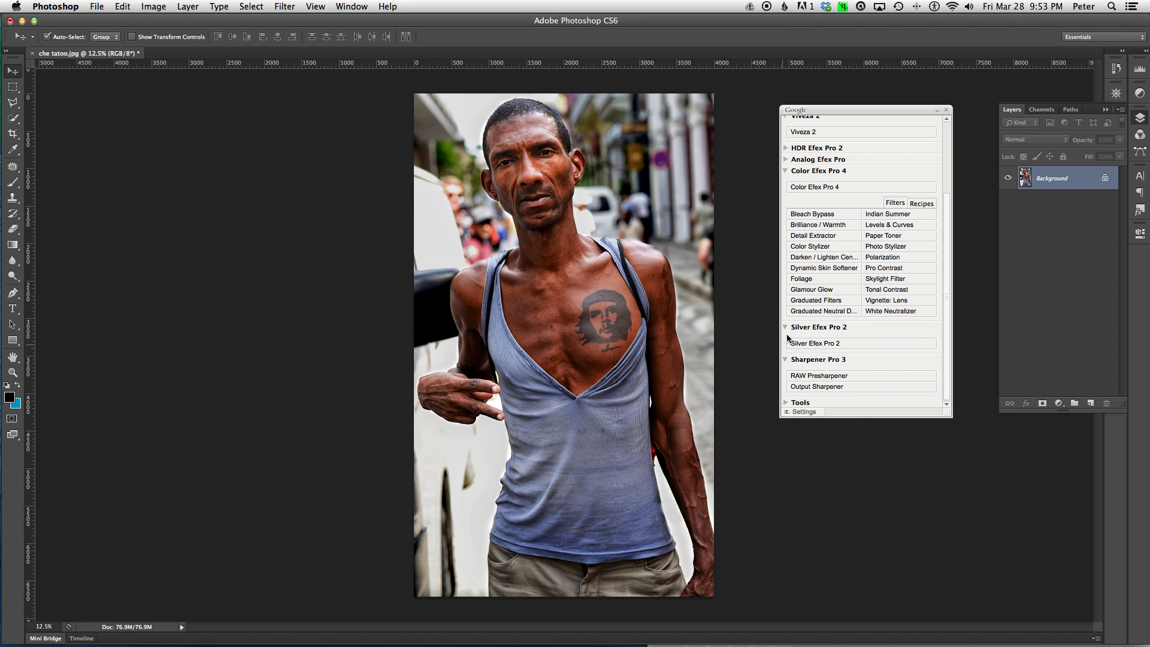
left_click(847, 344)
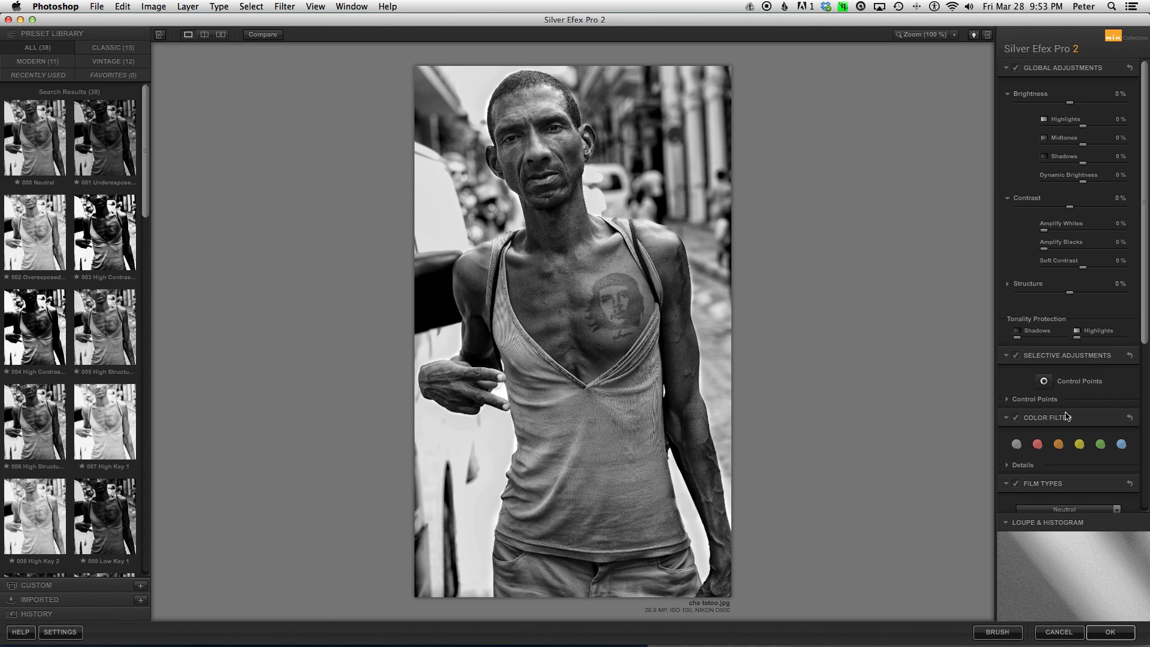
Raise red and yellow sensitivity, set Structure 31%, Amplify Whites 73%, Amplify Blacks 69%, and apply
left_click_drag(1145, 286, 1144, 424)
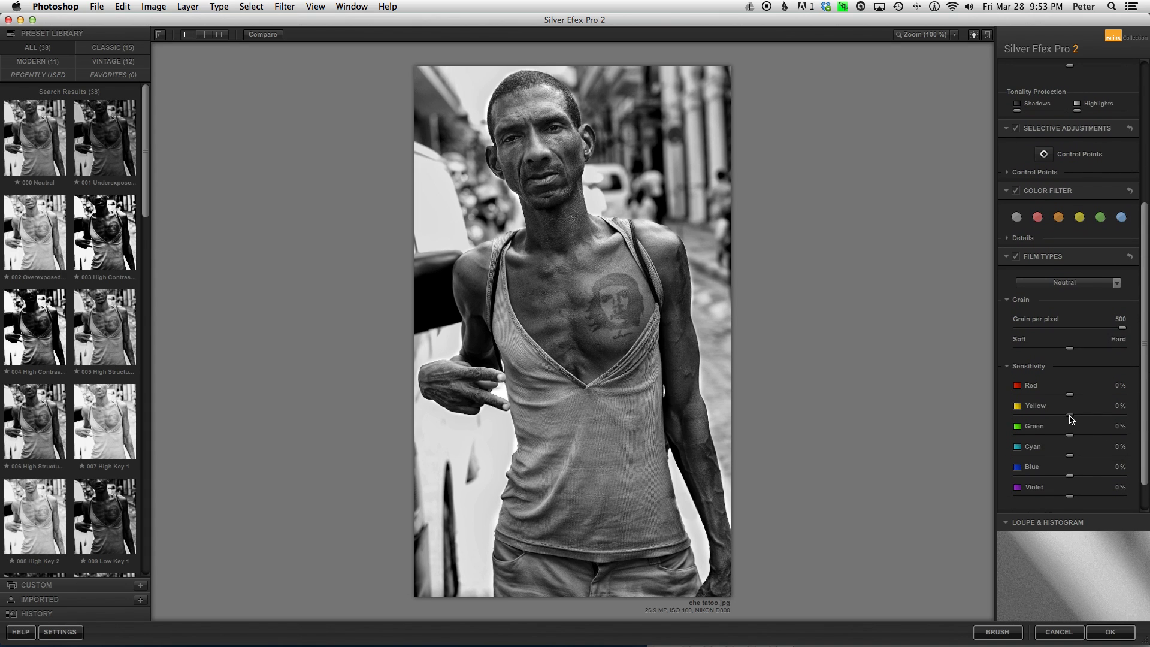
left_click_drag(1070, 414, 1085, 395)
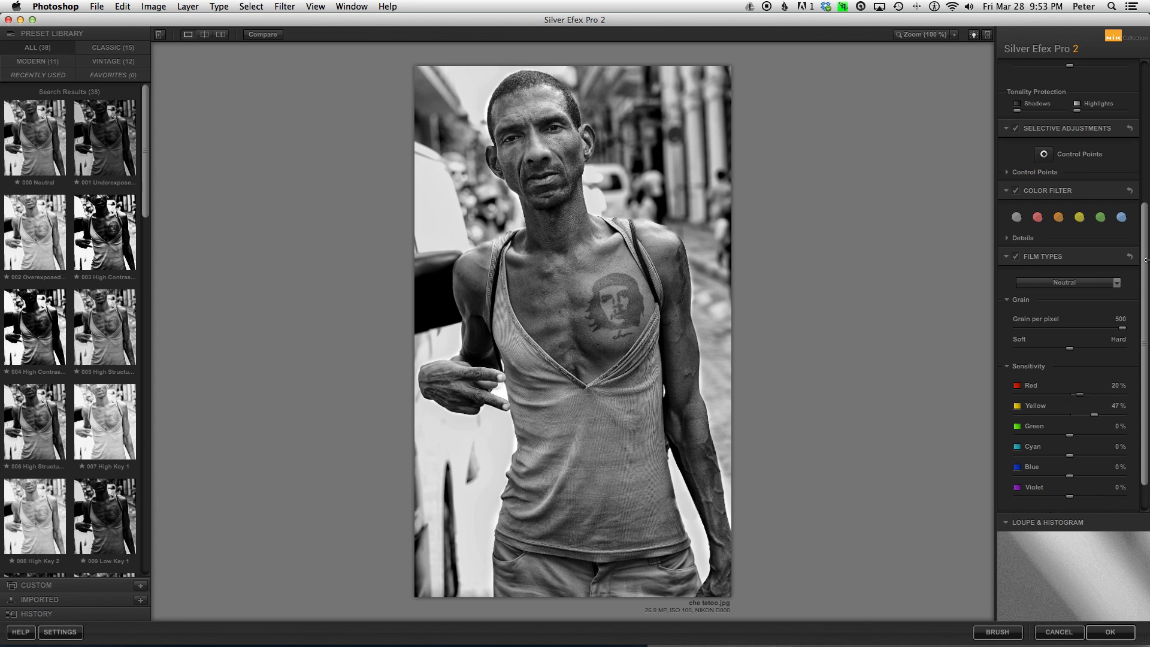
scroll(1053, 306, "up", 8)
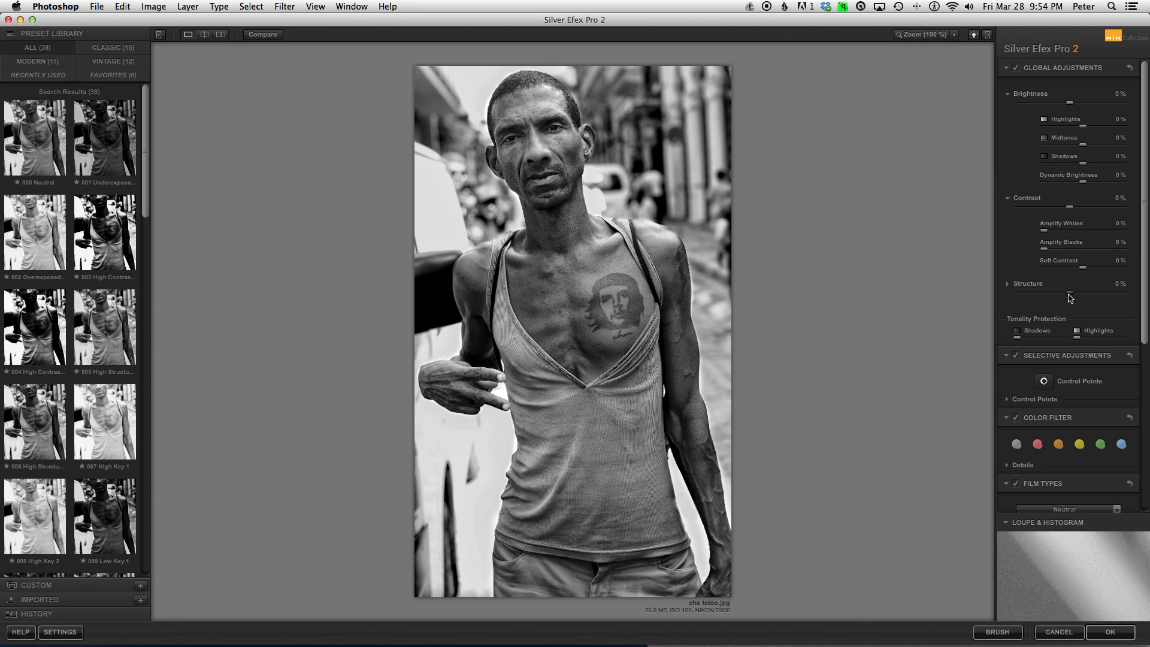
left_click_drag(1069, 293, 1085, 295)
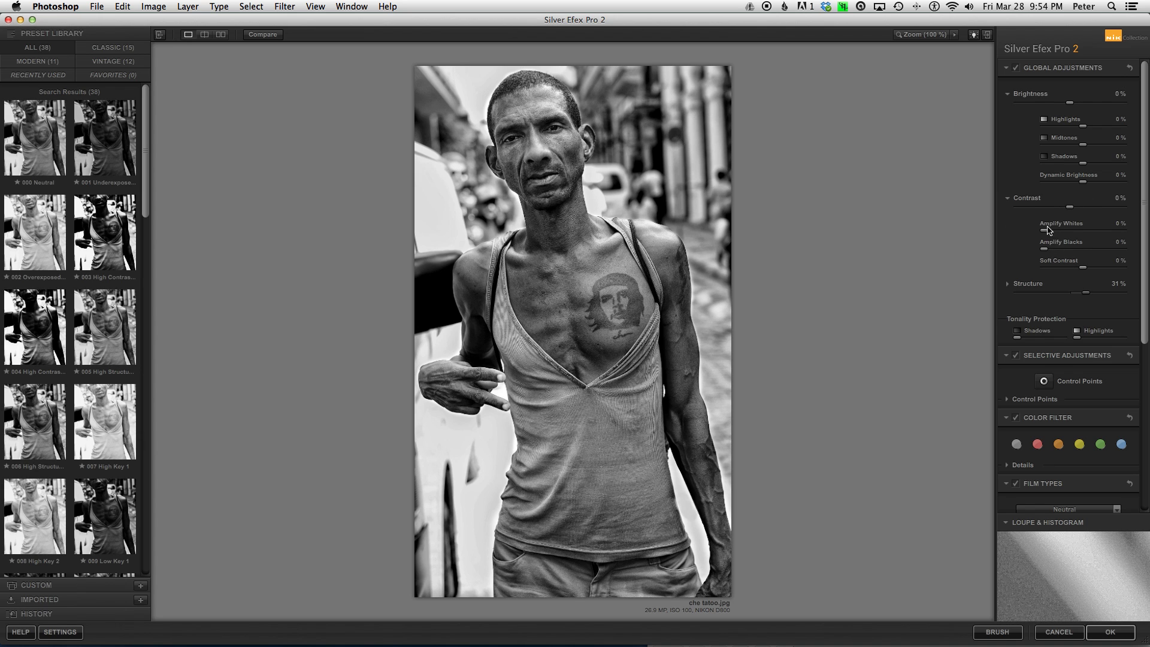
left_click_drag(1046, 250, 1105, 236)
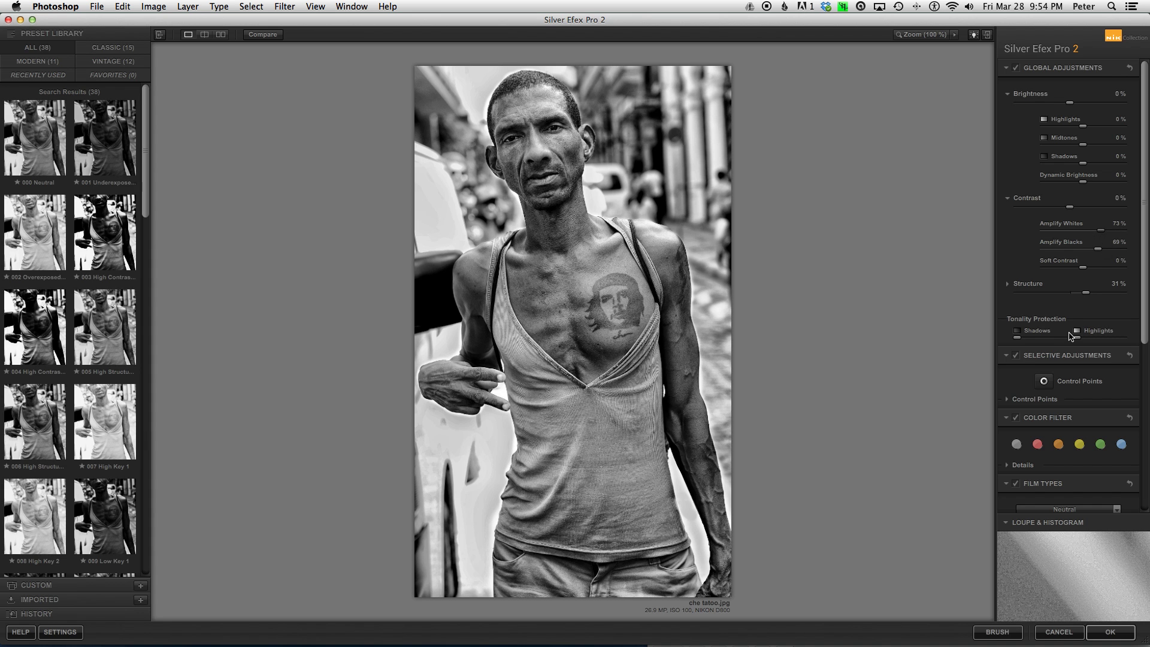
left_click(1107, 633)
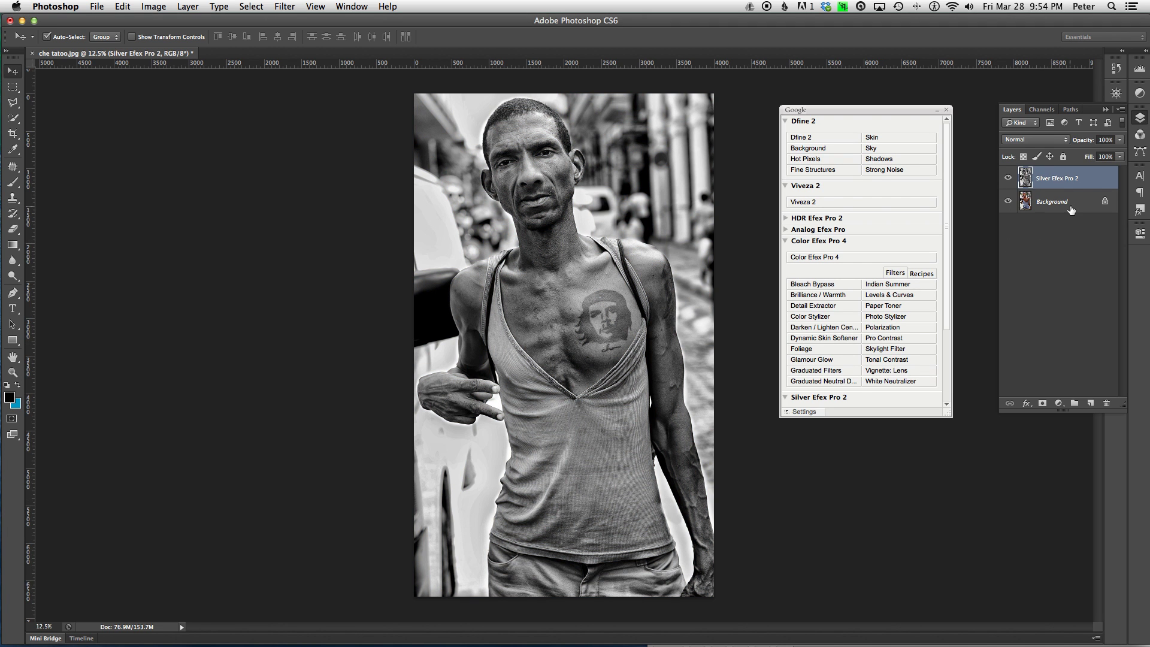
Set the Silver Efex Pro 2 layer to Luminosity at 44% opacity and merge it with Background
left_click(1066, 139)
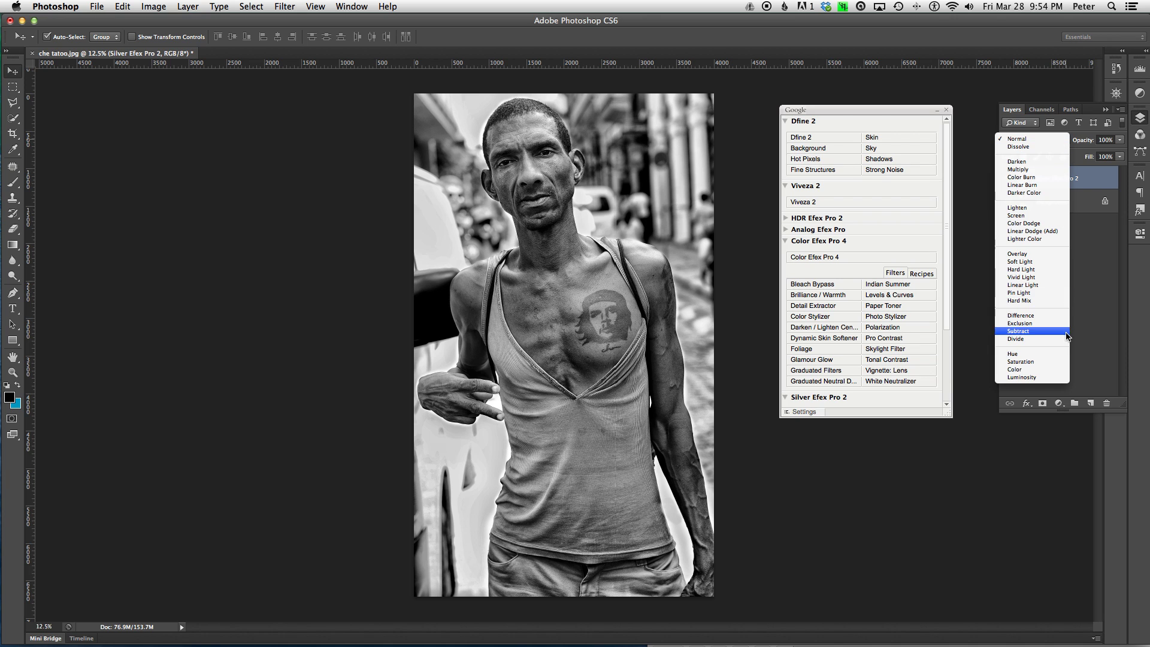
left_click(1028, 377)
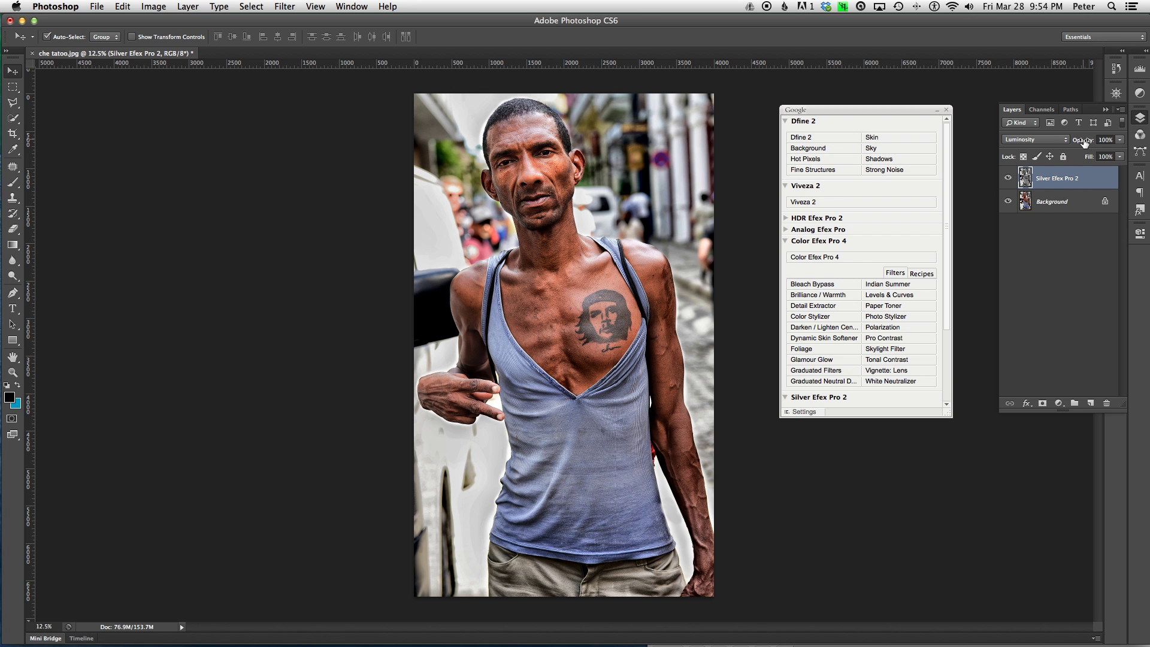
left_click_drag(1083, 141, 956, 150)
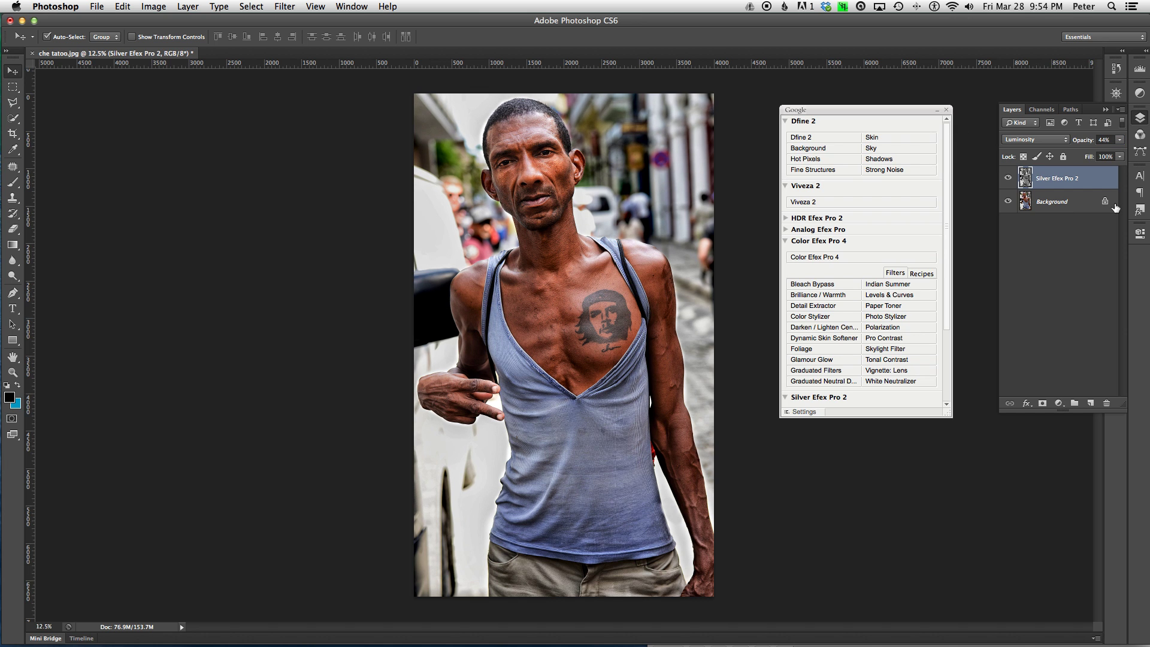
left_click(1077, 207, "shift")
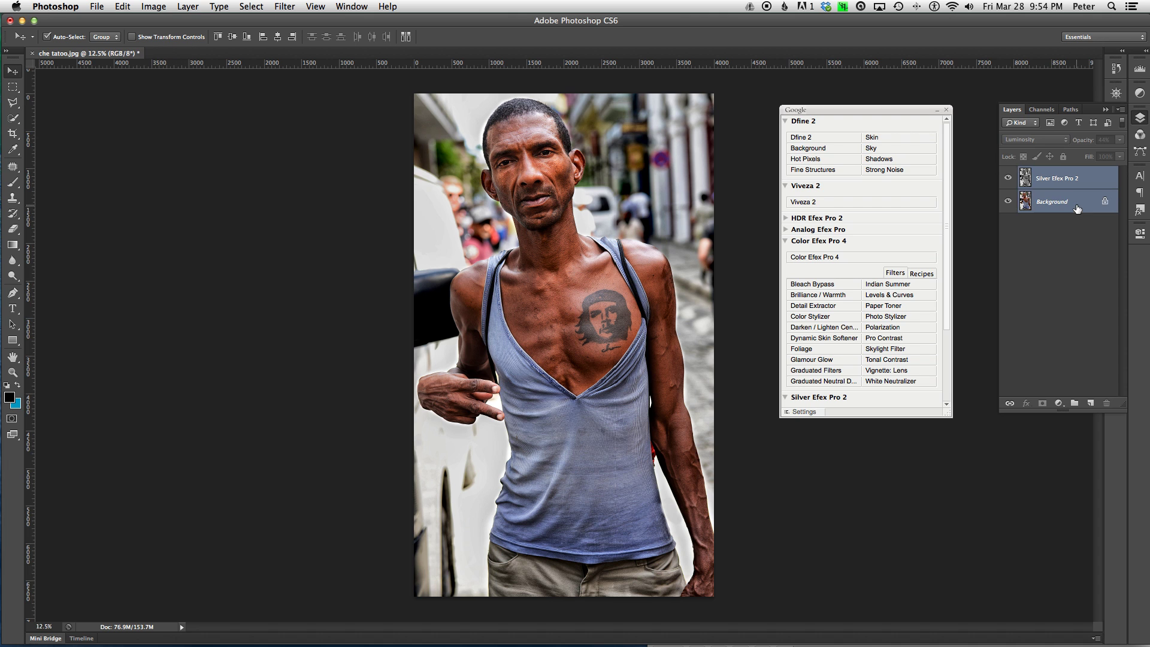
key("super+e")
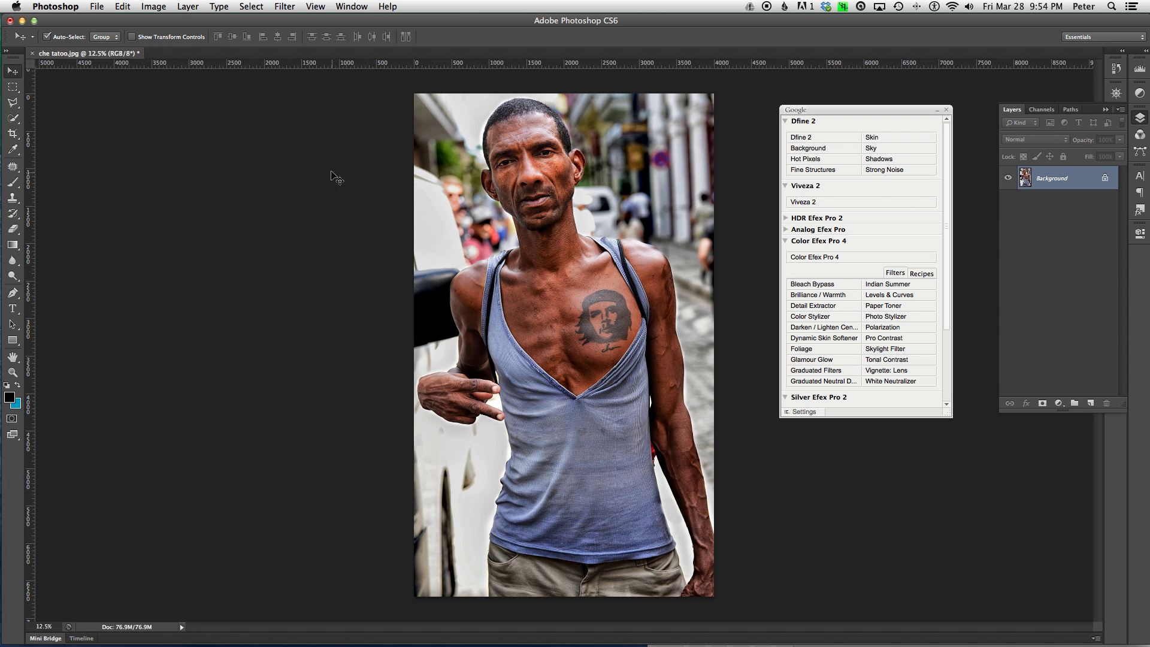
Zoom in on the head and add a new Layer 1 in Darken blend mode above Background
left_click_drag(469, 106, 540, 185)
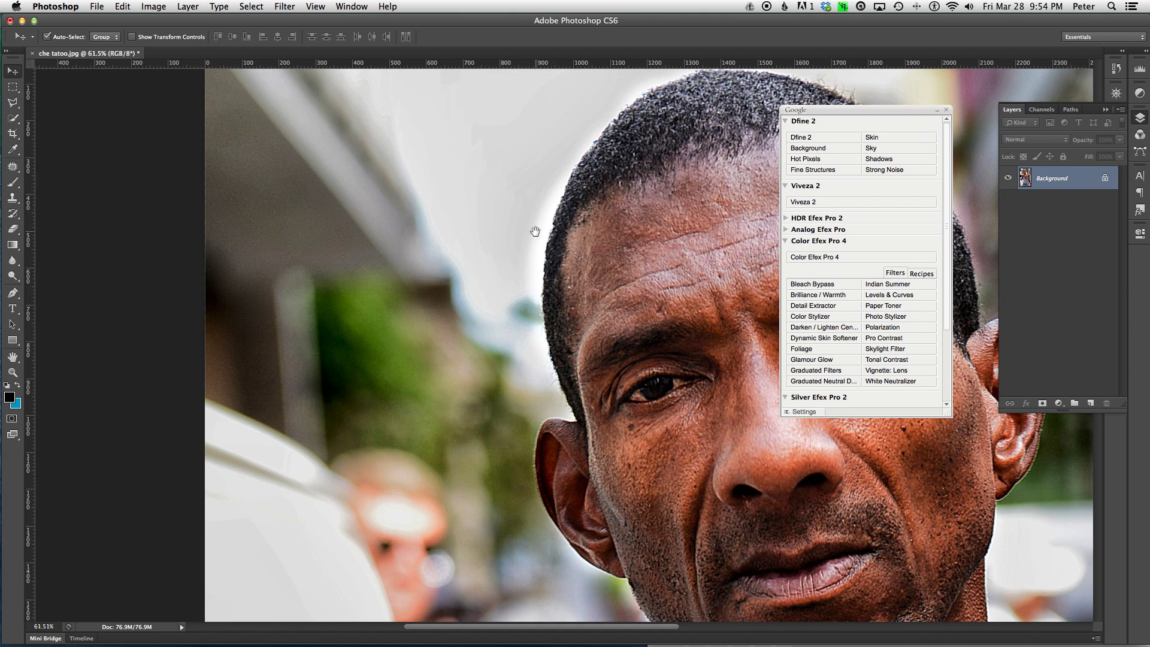
left_click_drag(606, 244, 513, 176)
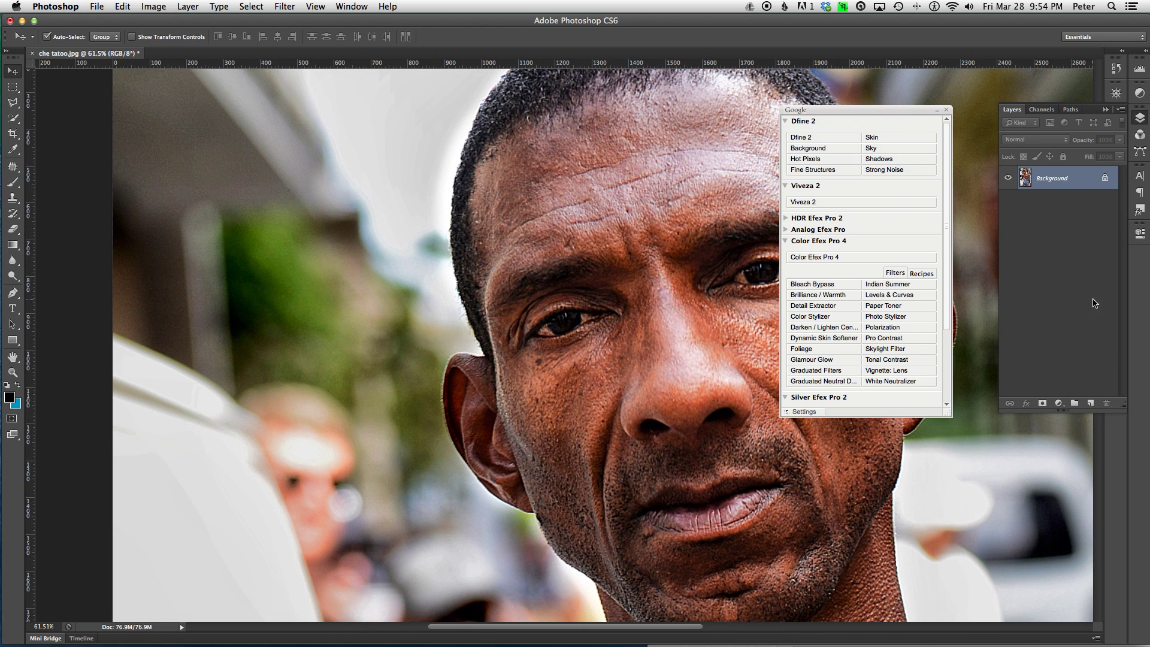
left_click(1091, 403)
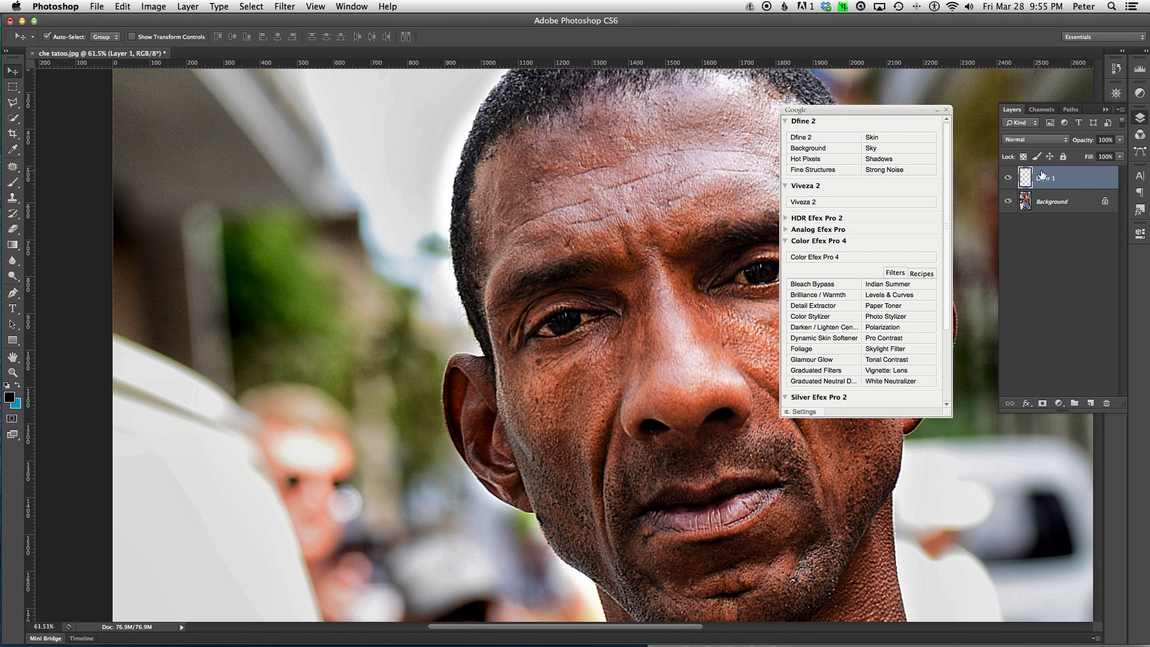
left_click(1054, 139)
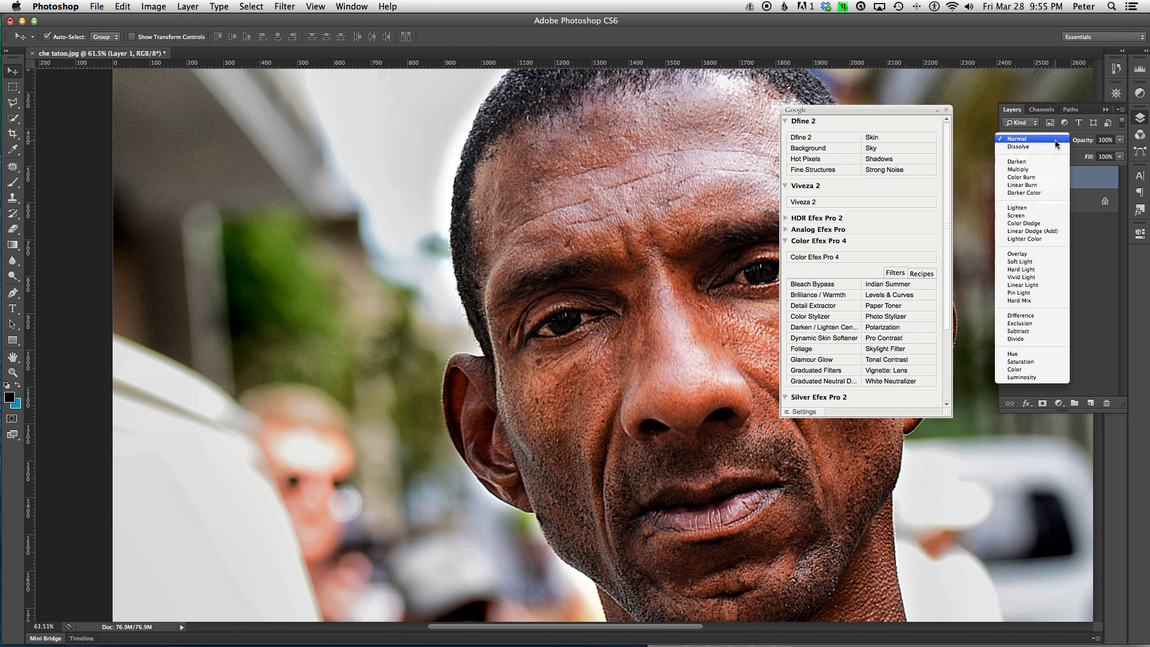
left_click(1038, 161)
left_click_drag(492, 147, 565, 296)
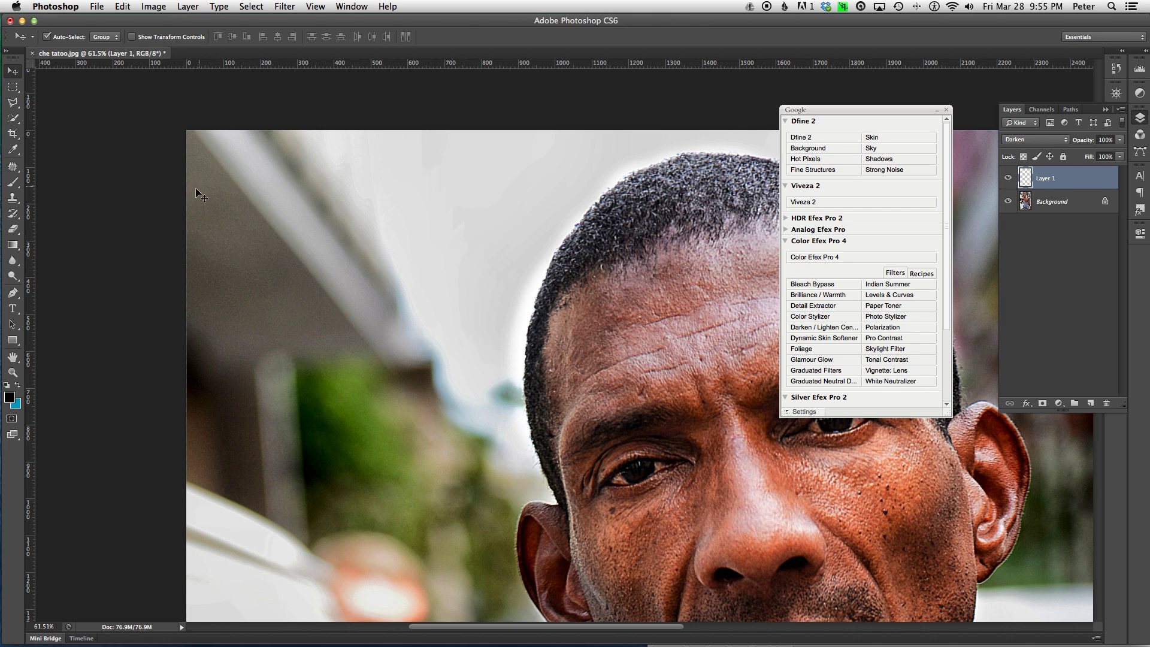
key("s")
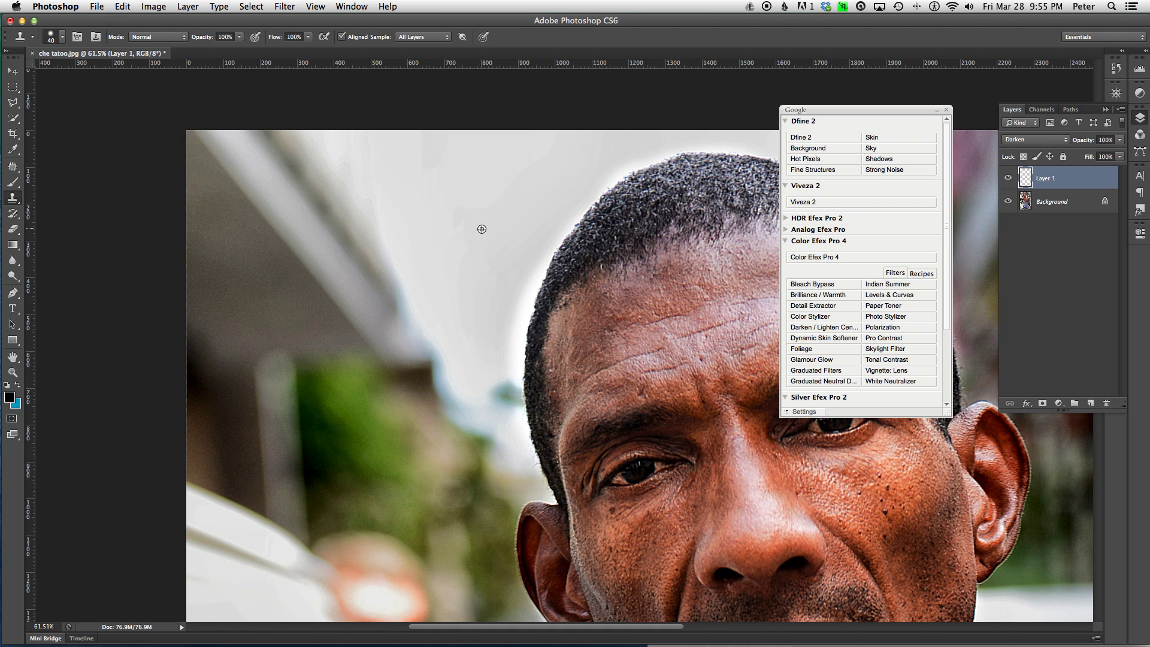
Clone away the bright halo at the hair top and left hairline with a size-40 brush
key("bracketright")
mouse_move(541, 262)
left_mouse_down()
mouse_move(573, 219)
mouse_move(600, 191)
mouse_move(573, 230)
mouse_move(620, 171)
mouse_move(593, 184)
mouse_move(641, 165)
left_mouse_up()
mouse_move(531, 259)
left_mouse_down()
mouse_move(513, 327)
mouse_move(518, 310)
mouse_move(522, 374)
mouse_move(519, 335)
mouse_move(507, 334)
mouse_move(524, 386)
mouse_move(513, 288)
left_mouse_up()
Pan over the head, chest, Che tattoo, arm and hand, then zoom out to the torso
left_click_drag(628, 234, 449, 208)
left_click_drag(500, 392, 500, 303)
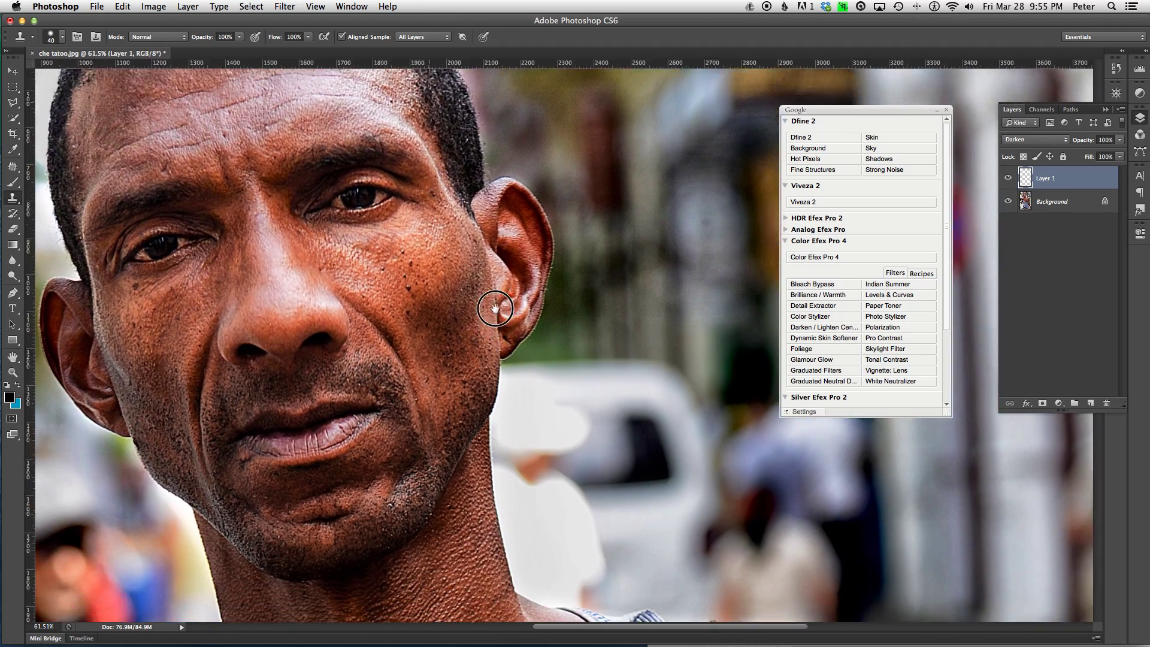
left_click_drag(587, 599, 587, 303)
left_click_drag(419, 269, 409, 176)
left_click_drag(774, 583, 552, 328)
key("super+r")
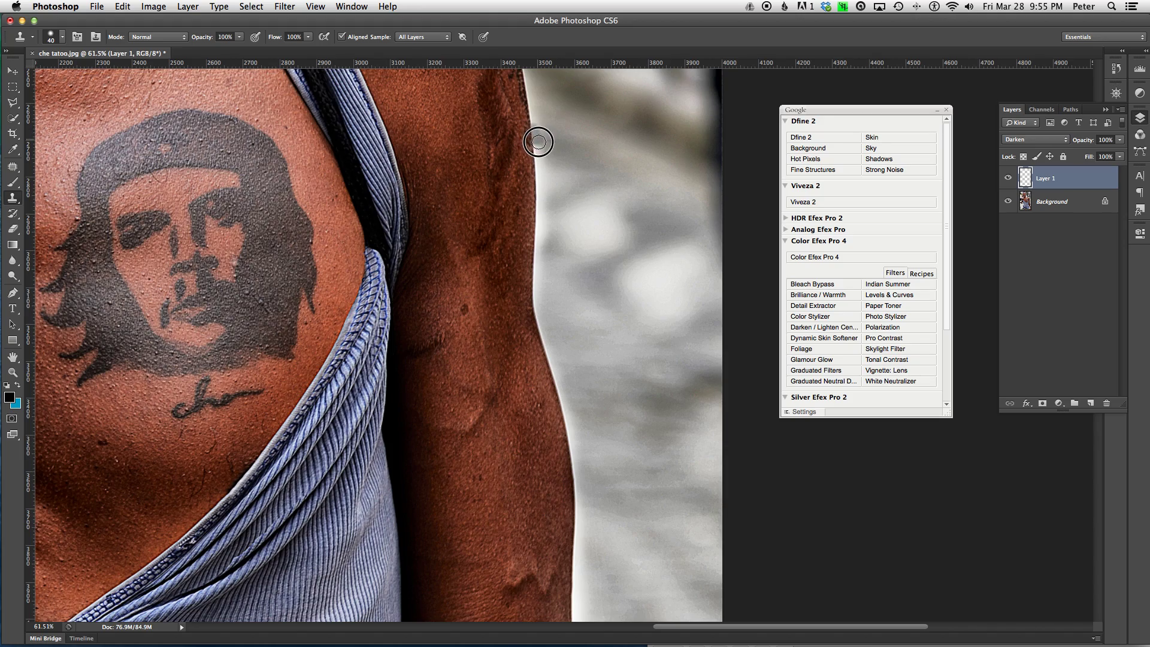
key("super+z")
key("super+r")
scroll(505, 188, "down", 15)
scroll(400, 329, "left", 8)
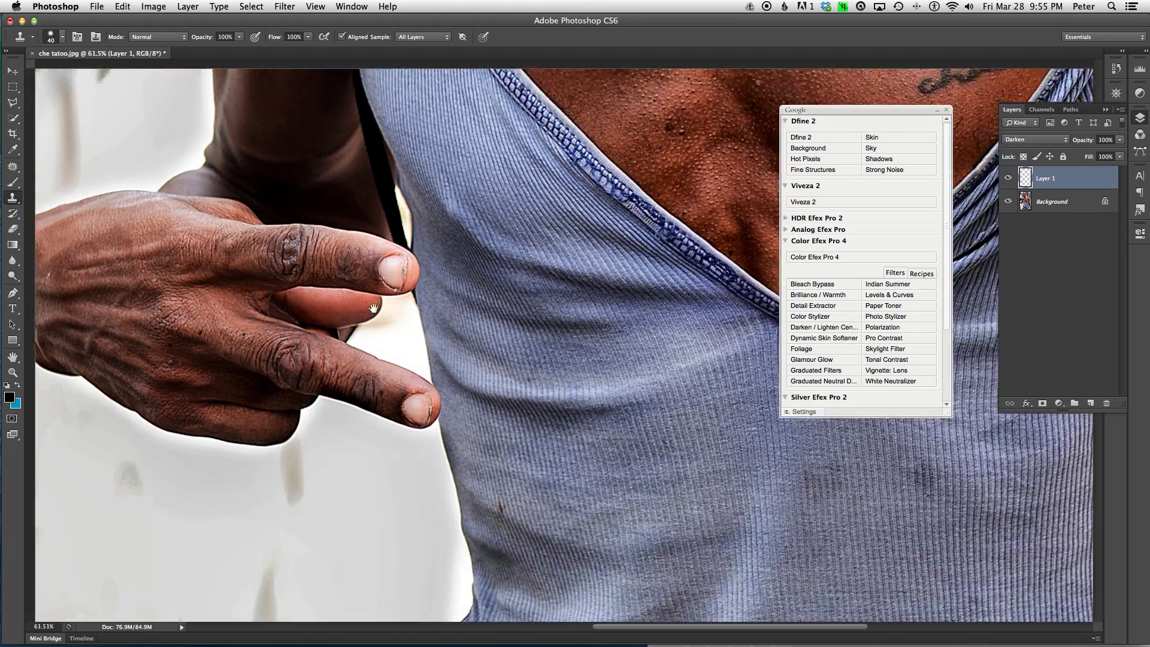
scroll(400, 328, "down", 5)
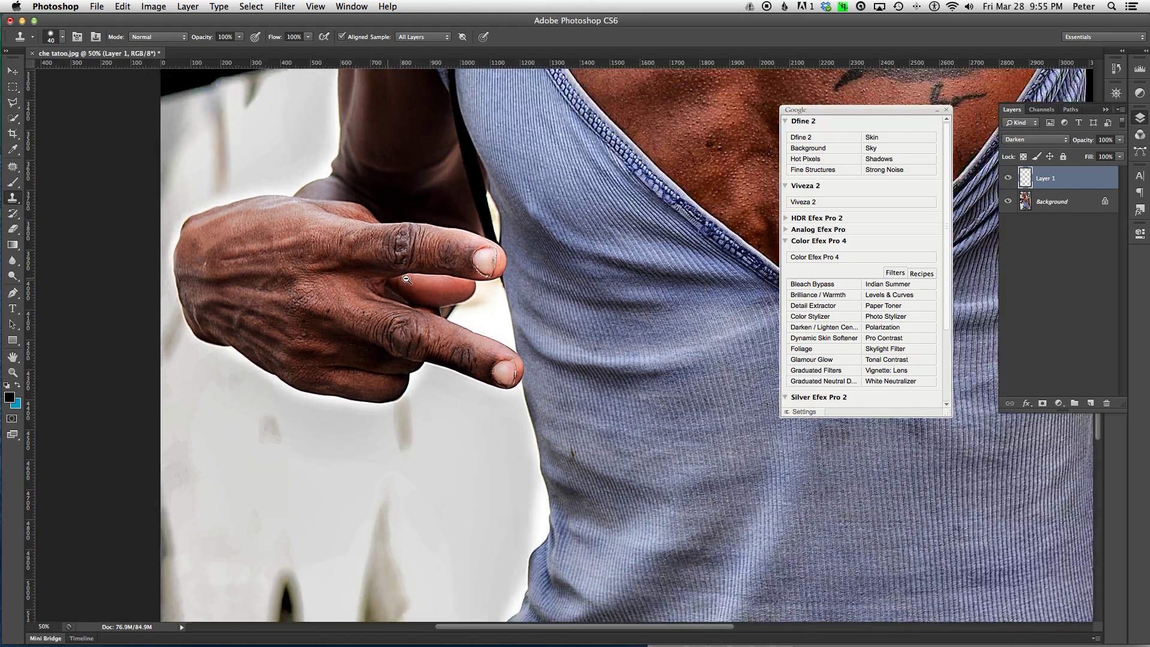
key("super+r")
scroll(482, 288, "down", 4)
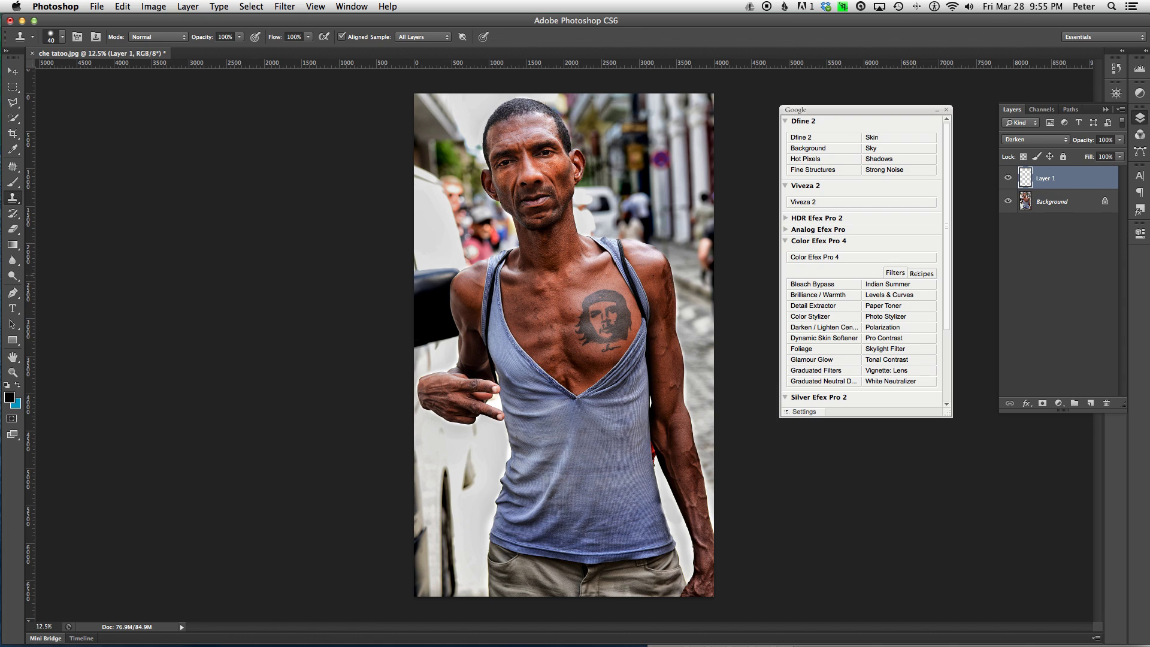
Merge Layer 1 into the Background and save the result as a history snapshot
left_click(1061, 208, "shift")
key("super+e")
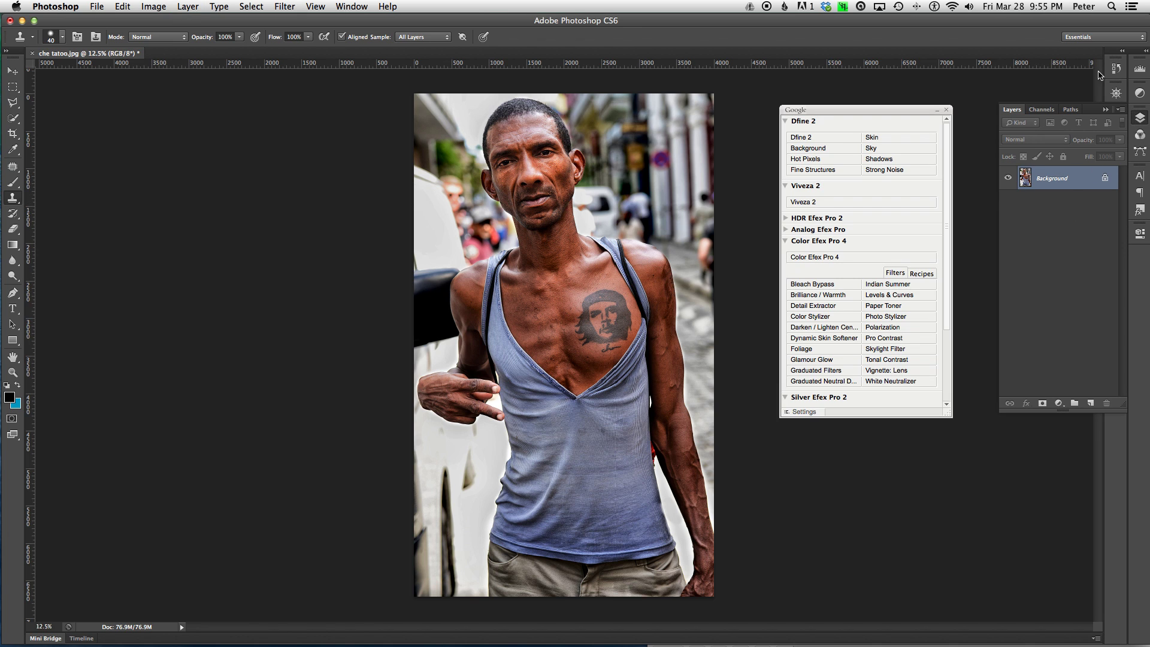
left_click(1115, 68)
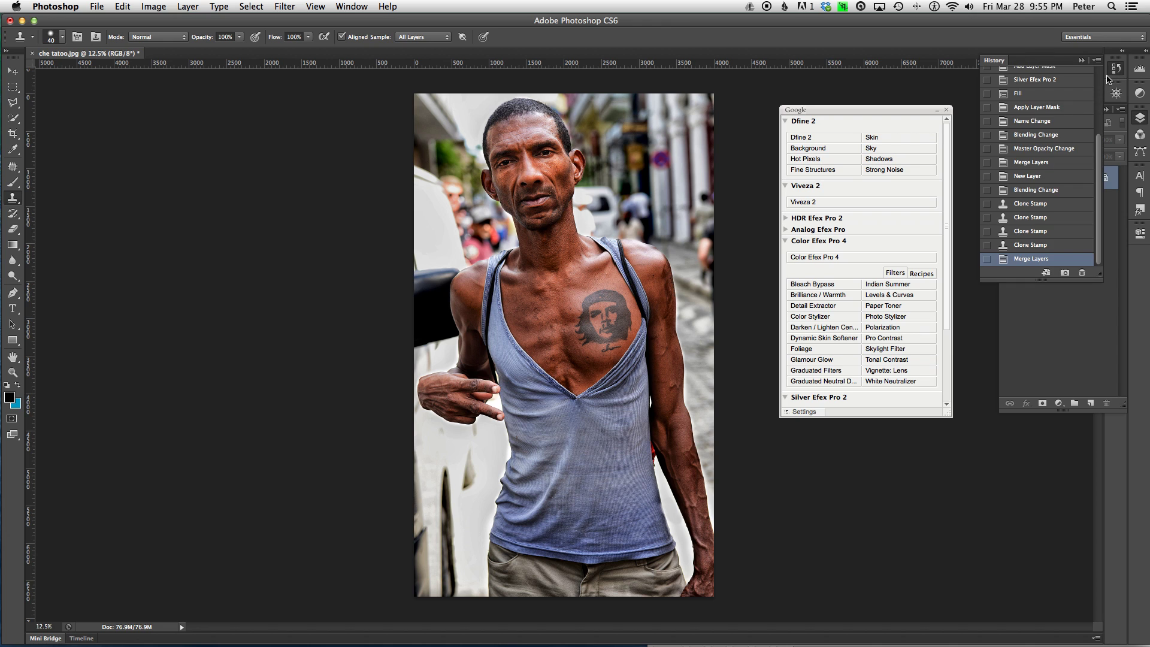
left_click(1065, 274)
Compare the original unedited photo against the processed Snapshot 1
scroll(1078, 155, "up", 5)
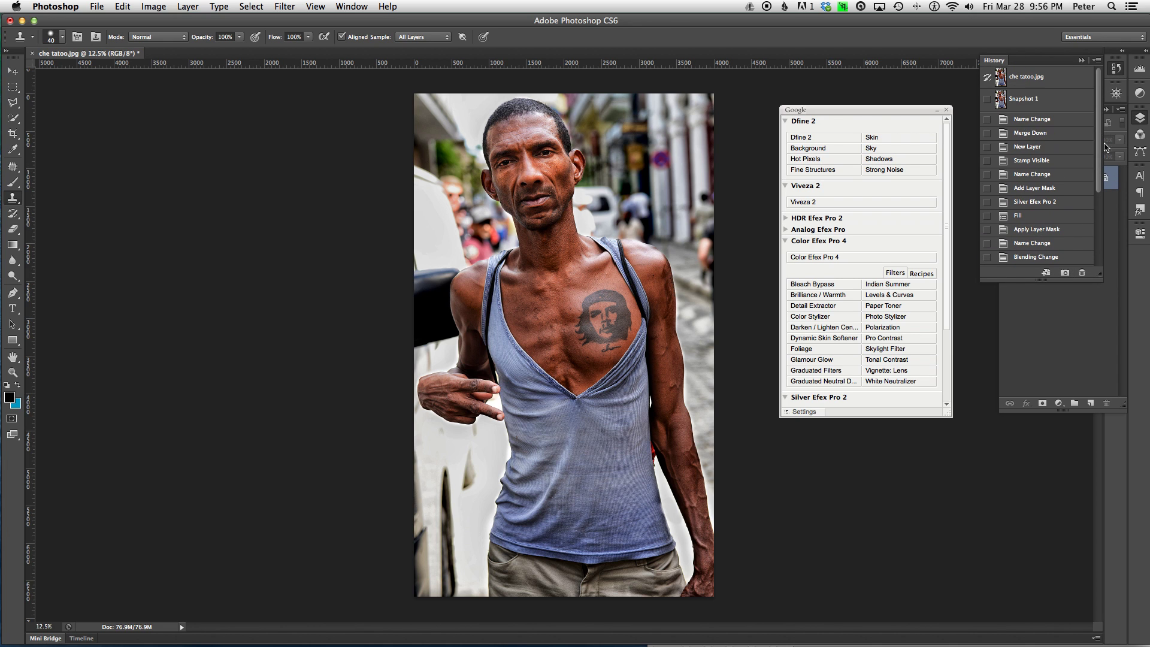
left_click(1019, 99)
left_click(1035, 78)
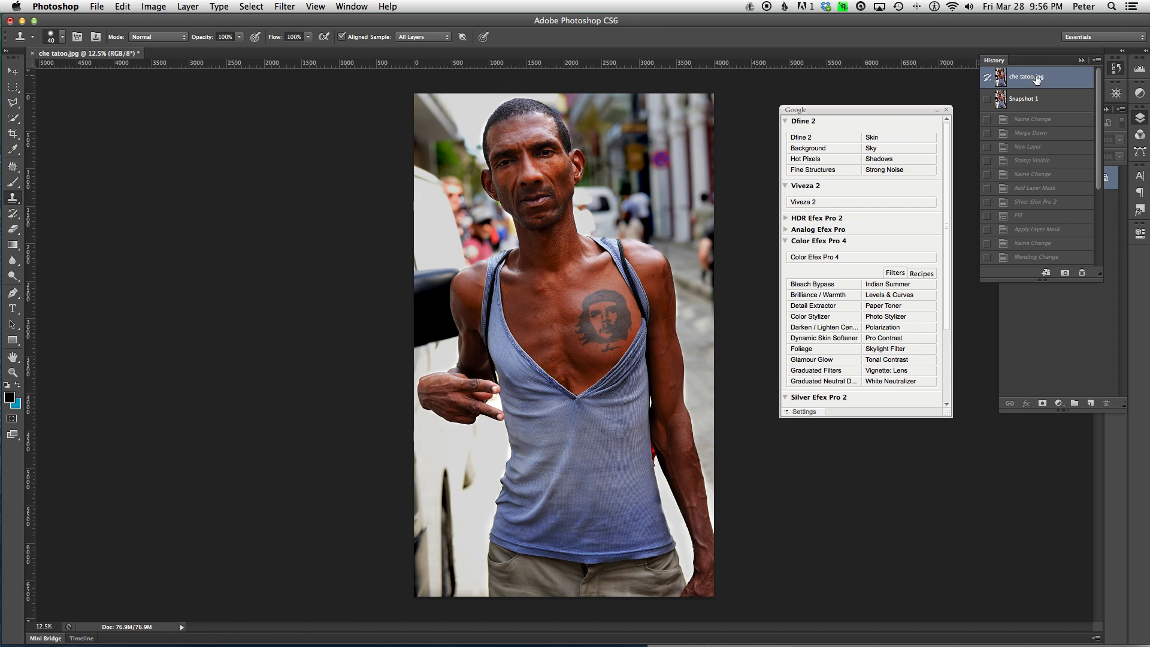
left_click(1034, 104)
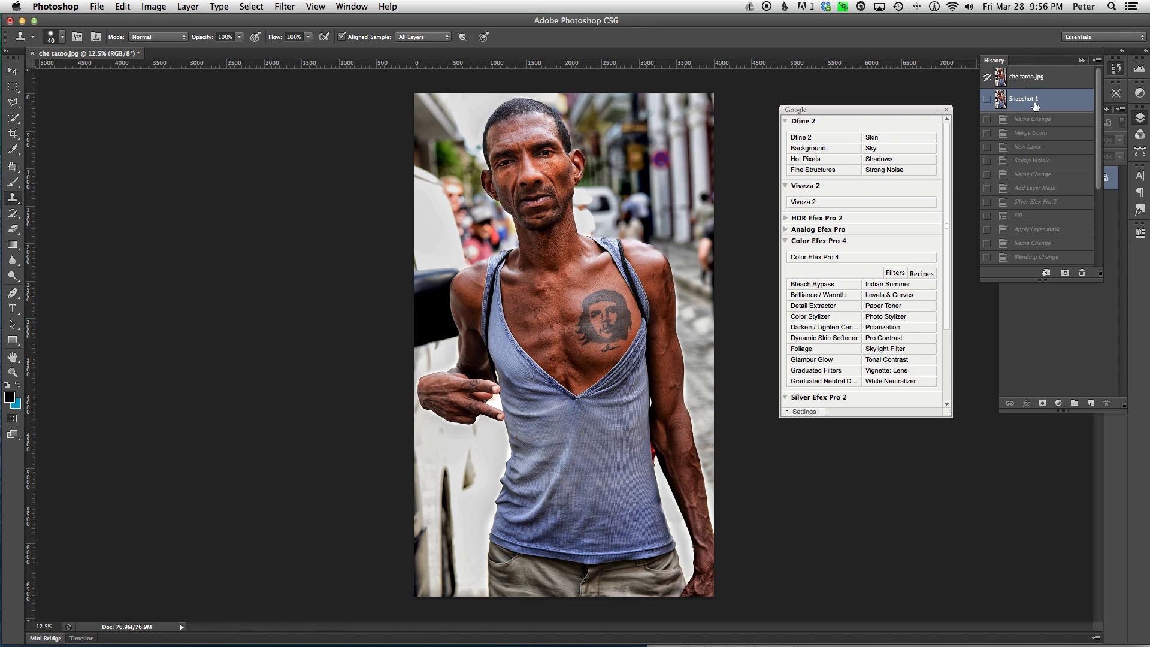